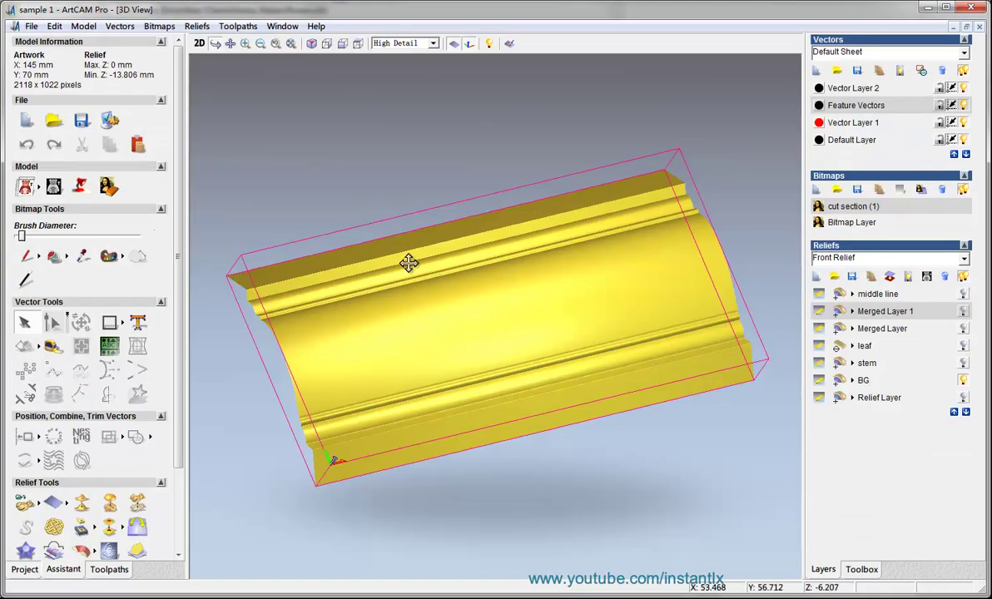
left_click_drag(408, 263, 612, 343)
left_click_drag(556, 312, 586, 313)
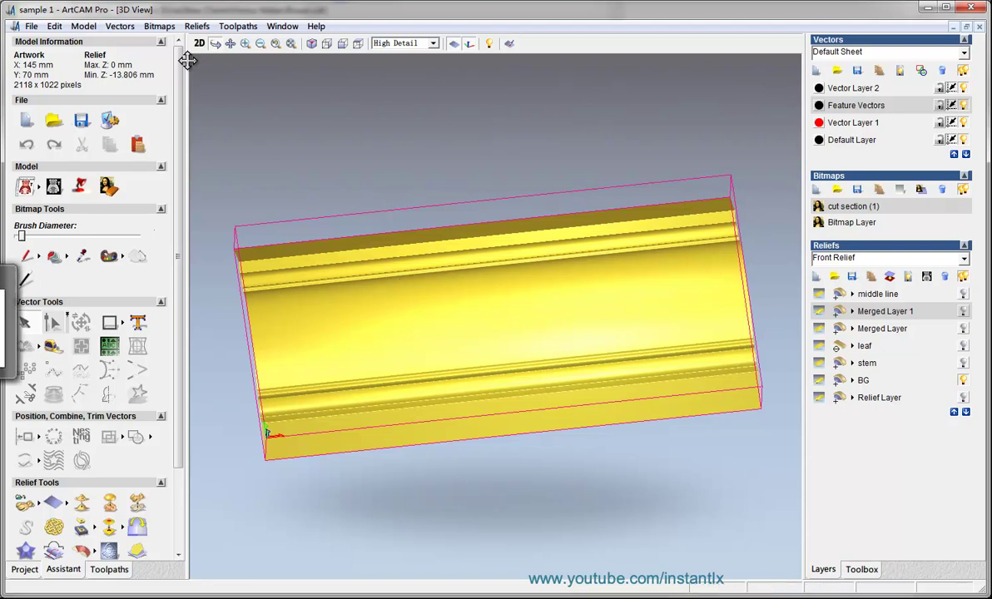
left_click(200, 44)
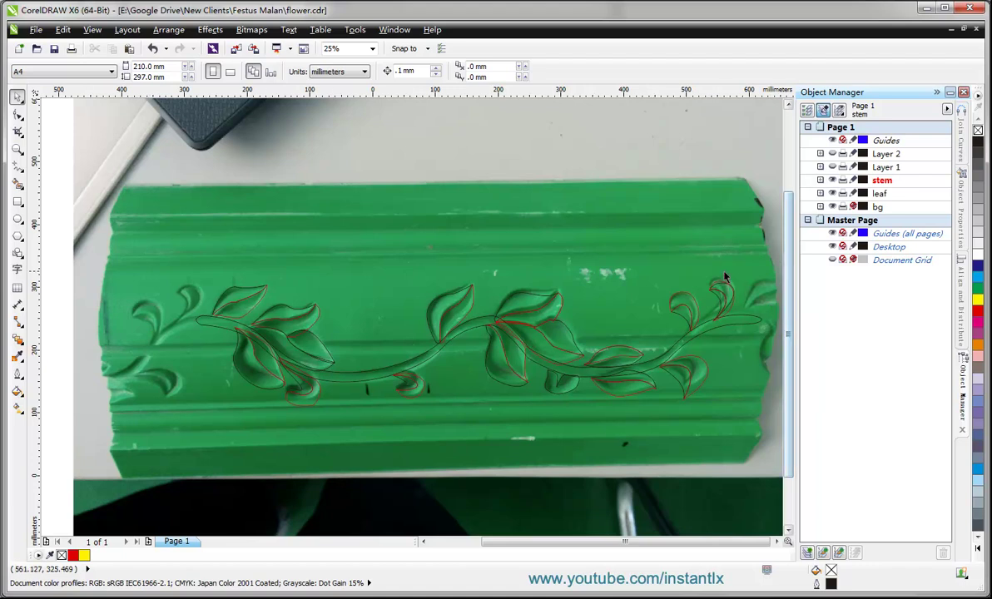
In CorelDRAW, hide the stem and leaf layers and add a new layer named "the stem" to Page 1
left_click(833, 180)
left_click(832, 193)
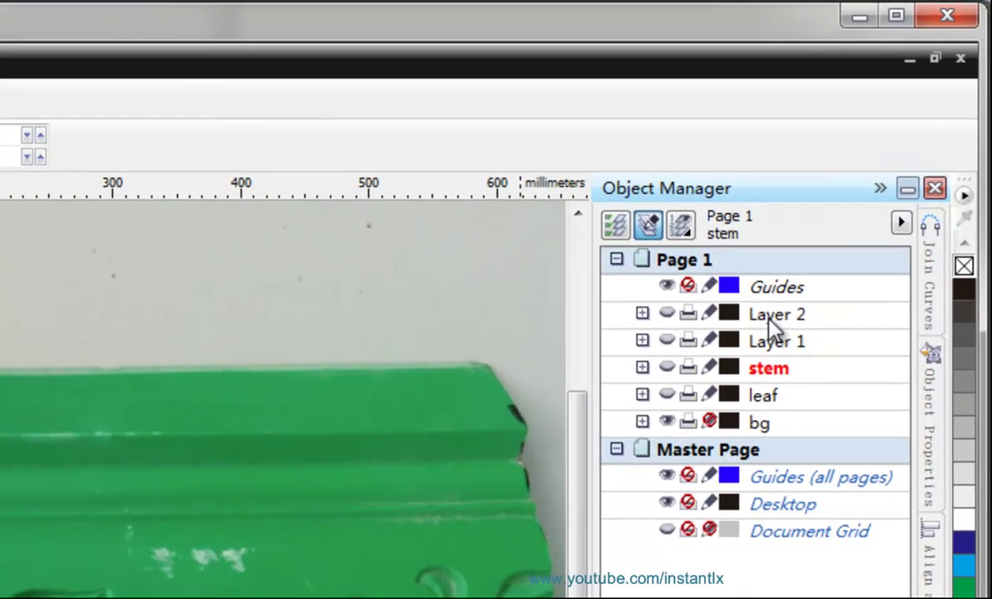
right_click(761, 262)
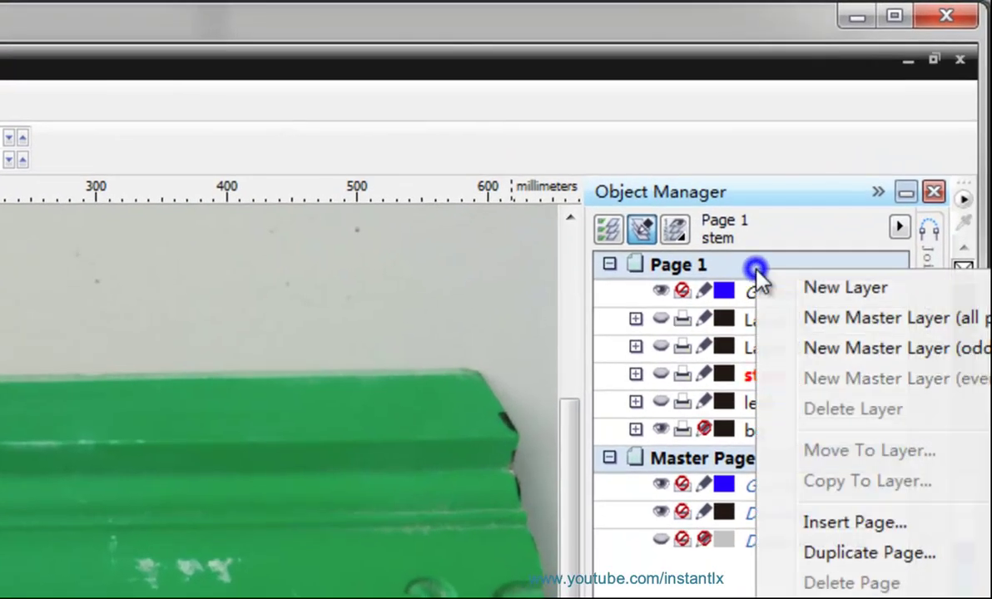
left_click(808, 288)
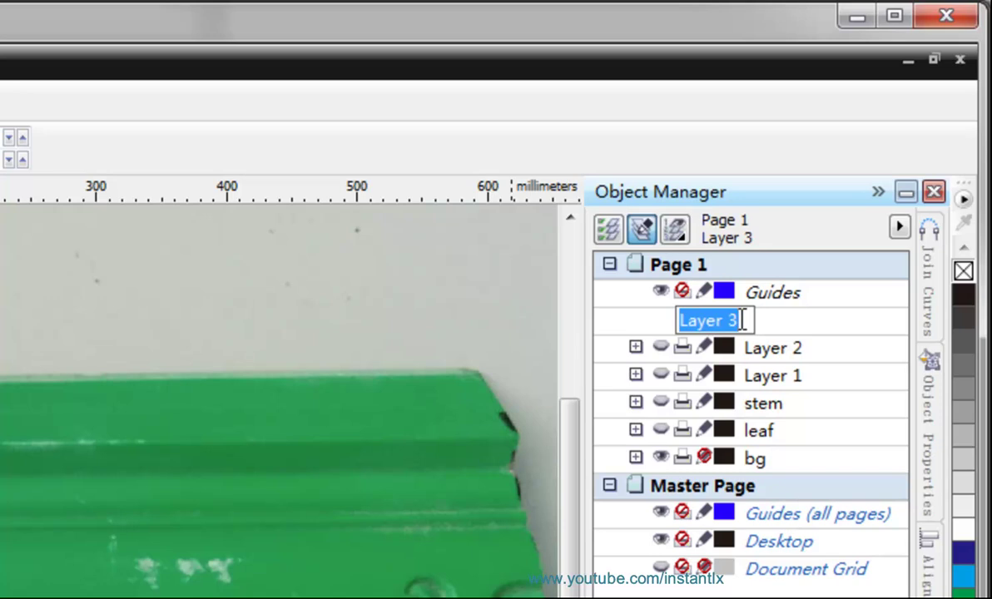
type("the stem")
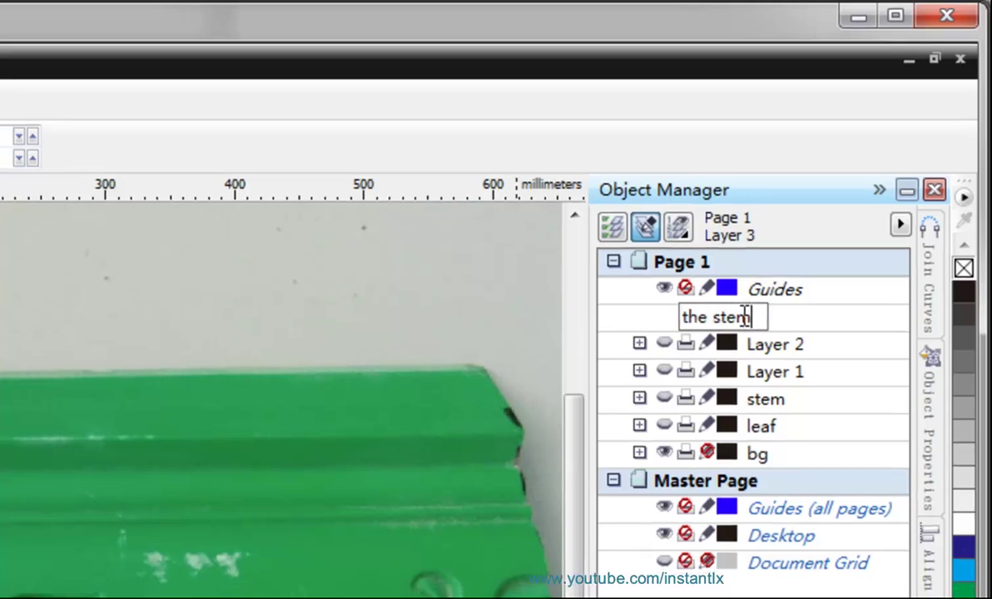
key("Return")
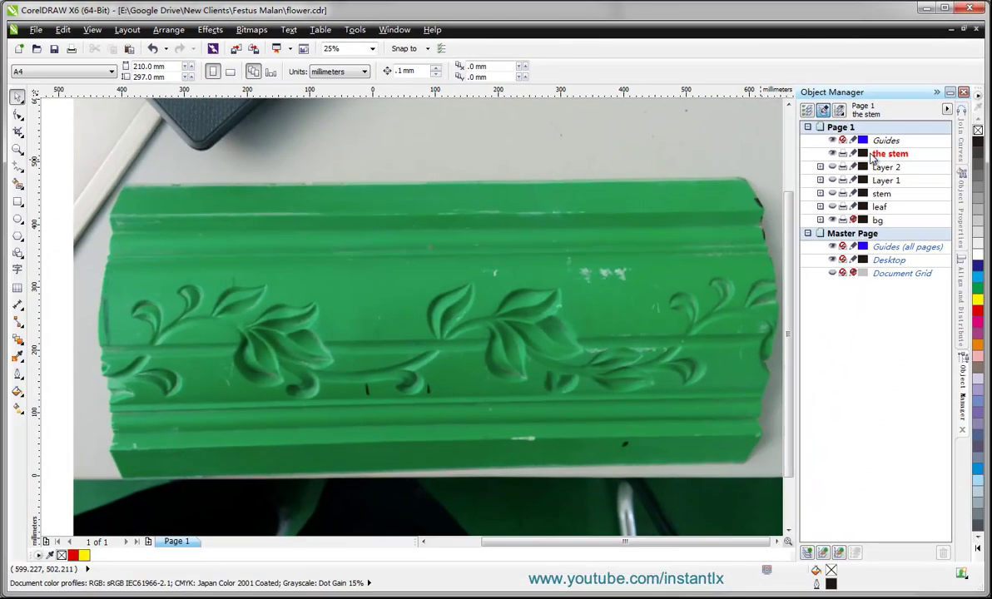
left_click(889, 156)
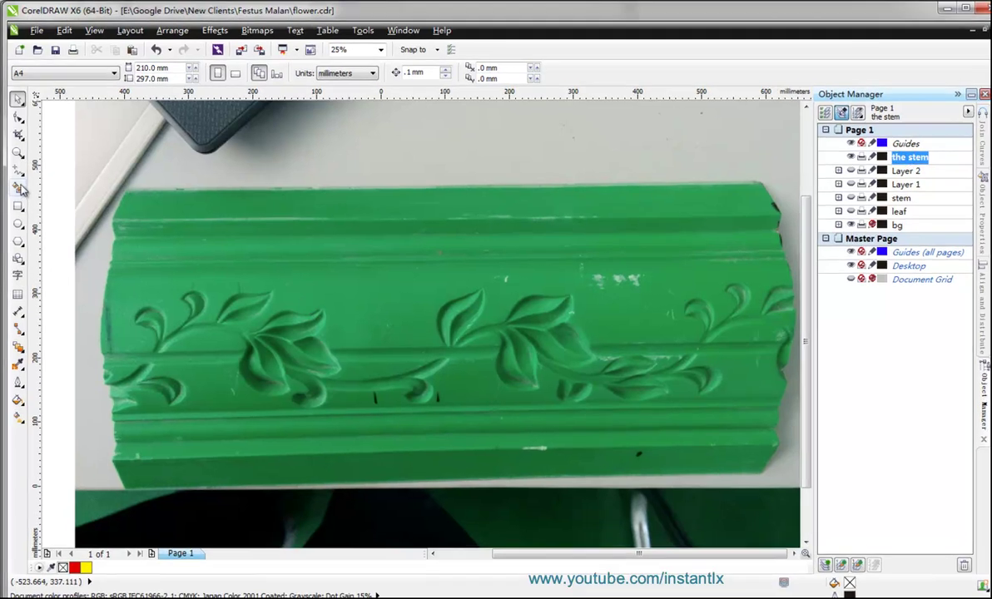
Trace the upper edge of the carved stem with a Bézier curve, from the small curled leaf near its start to the middle leaf cluster
left_click(21, 171)
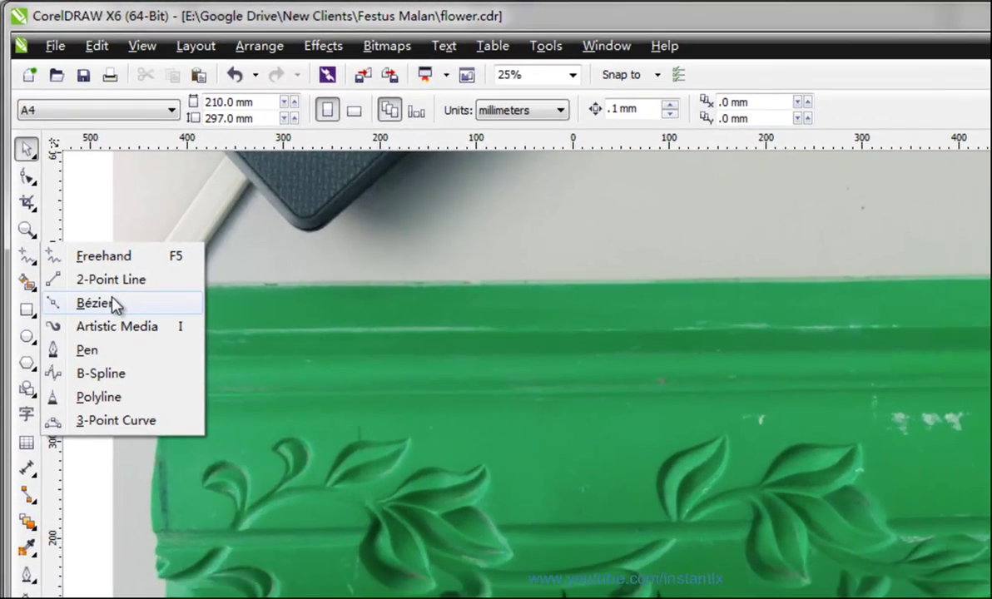
left_click(100, 321)
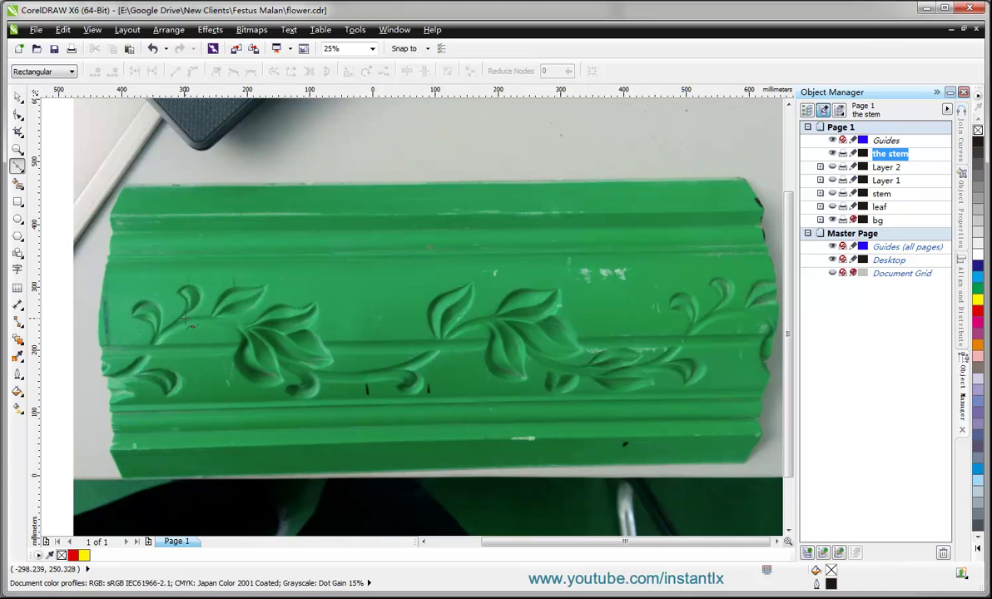
scroll(185, 319, "up", 2)
scroll(173, 321, "down", 2)
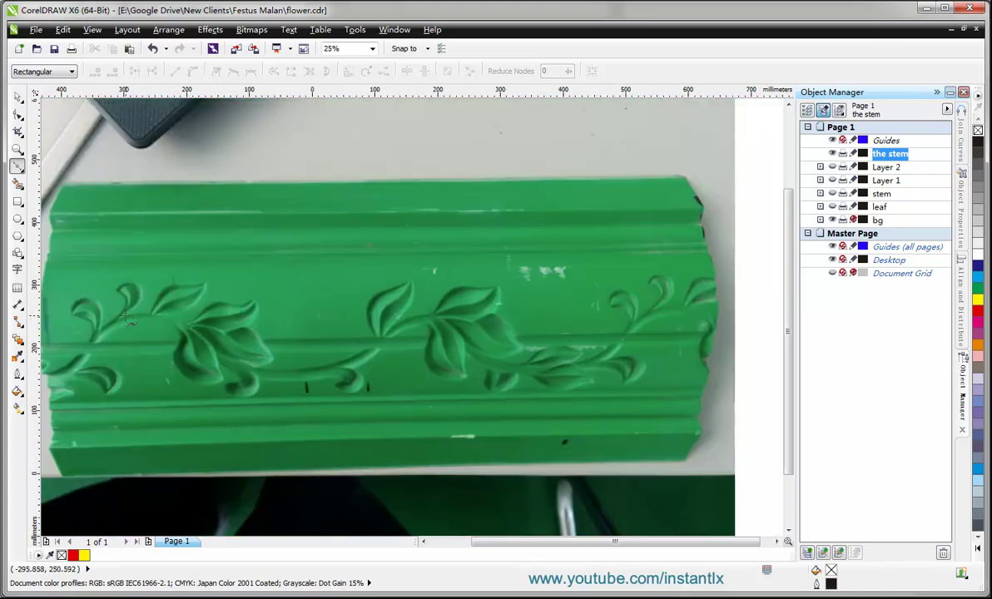
scroll(126, 318, "up", 2)
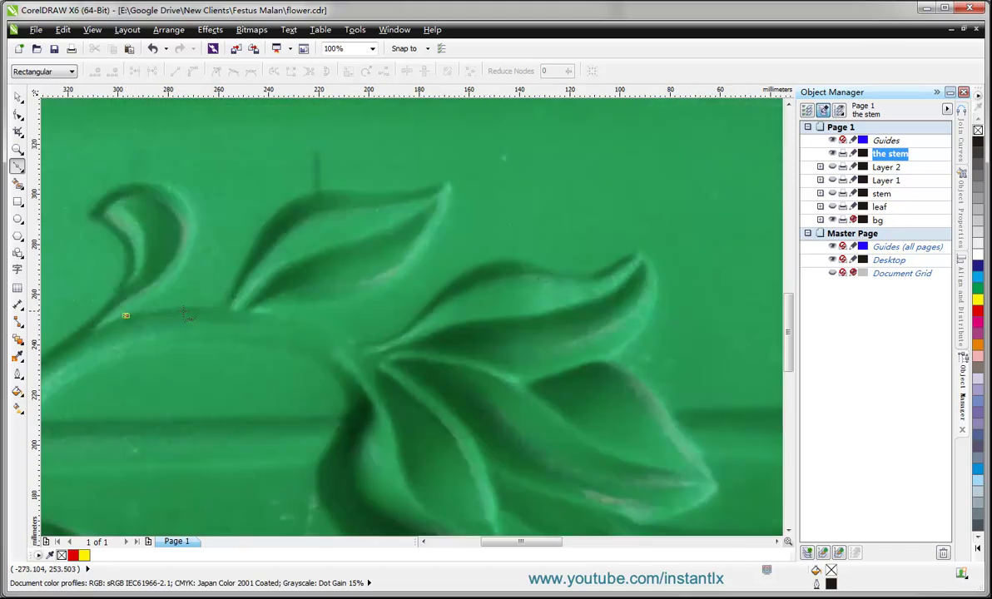
left_click_drag(232, 308, 279, 316)
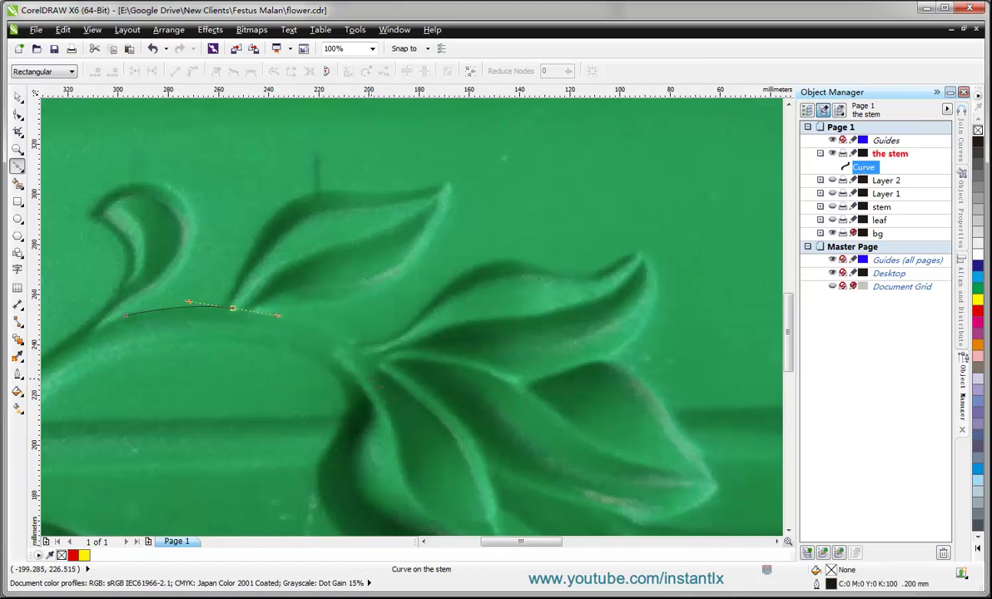
scroll(385, 380, "down", 2)
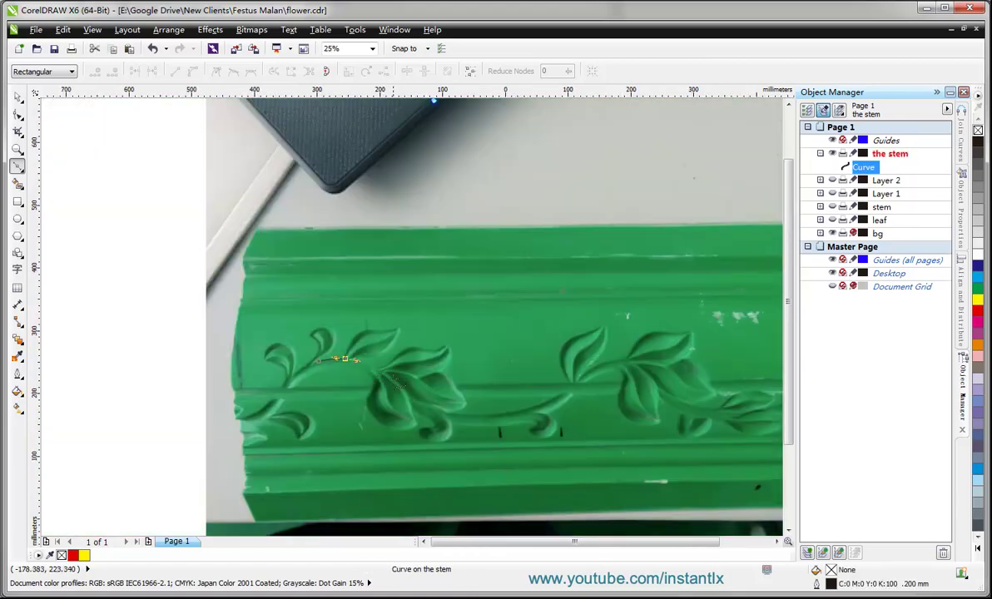
left_click_drag(394, 381, 407, 389)
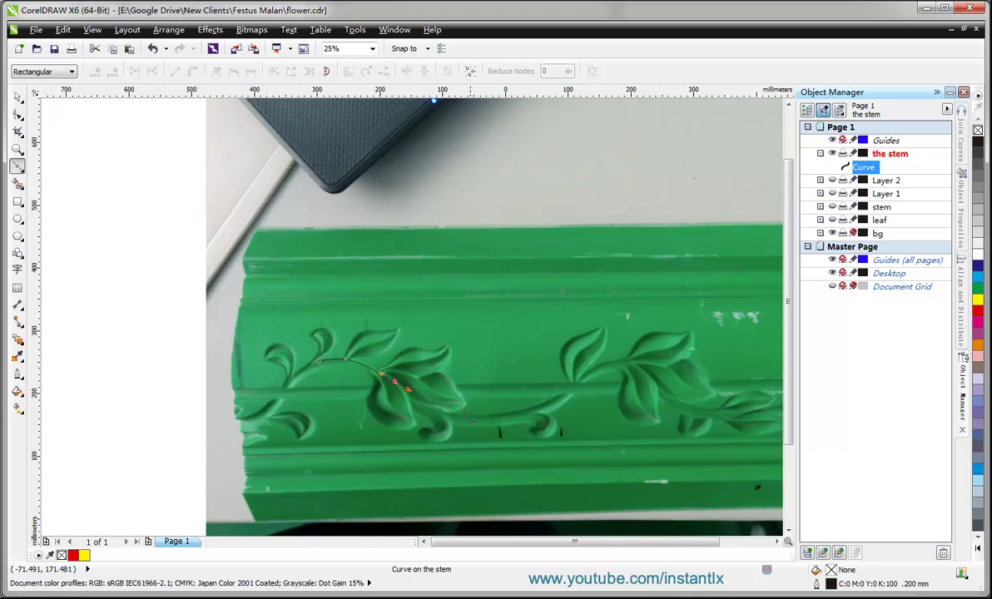
left_click_drag(479, 415, 531, 414)
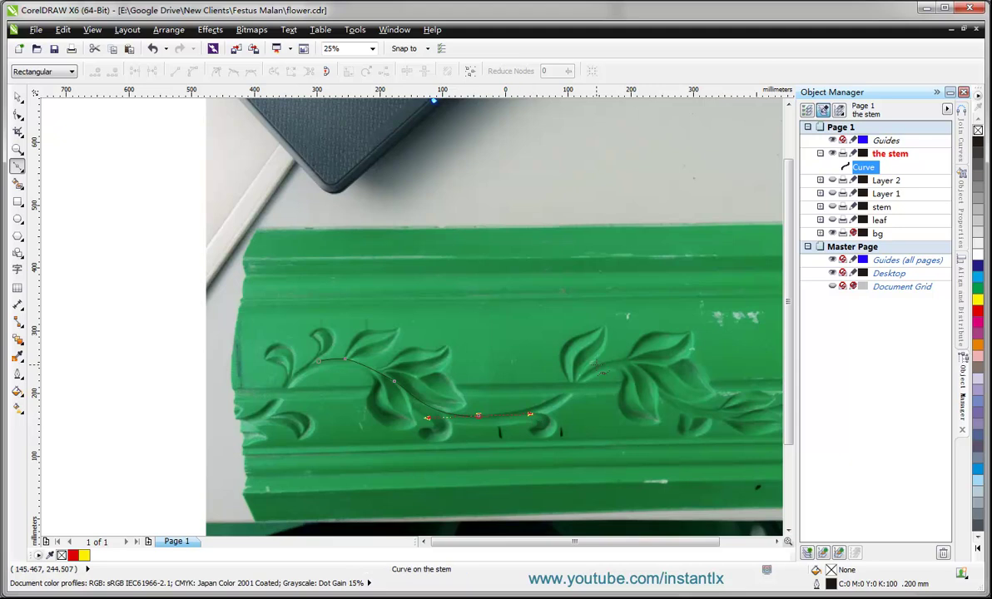
left_click_drag(569, 385, 583, 376)
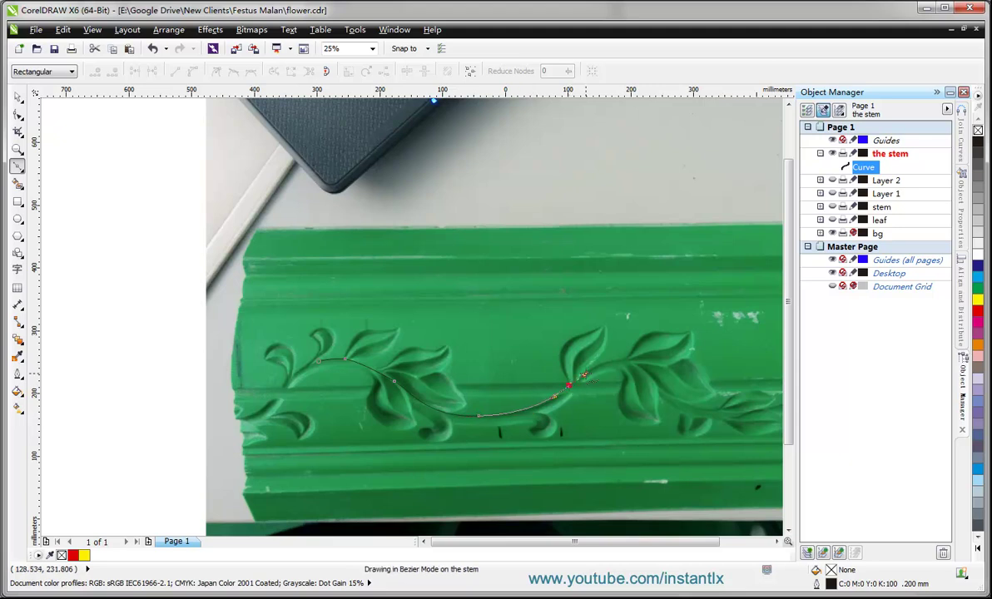
Continue the Bézier curve over the second leaf cluster and through the following dip up to the curled leaves at the stem's far end
left_click_drag(640, 360, 676, 363)
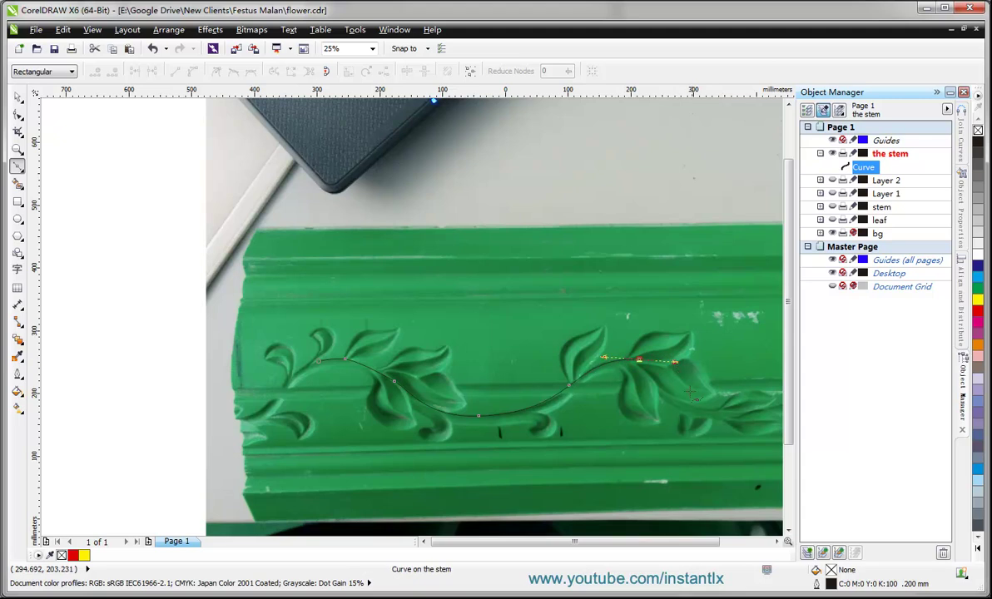
left_click_drag(673, 542, 762, 535)
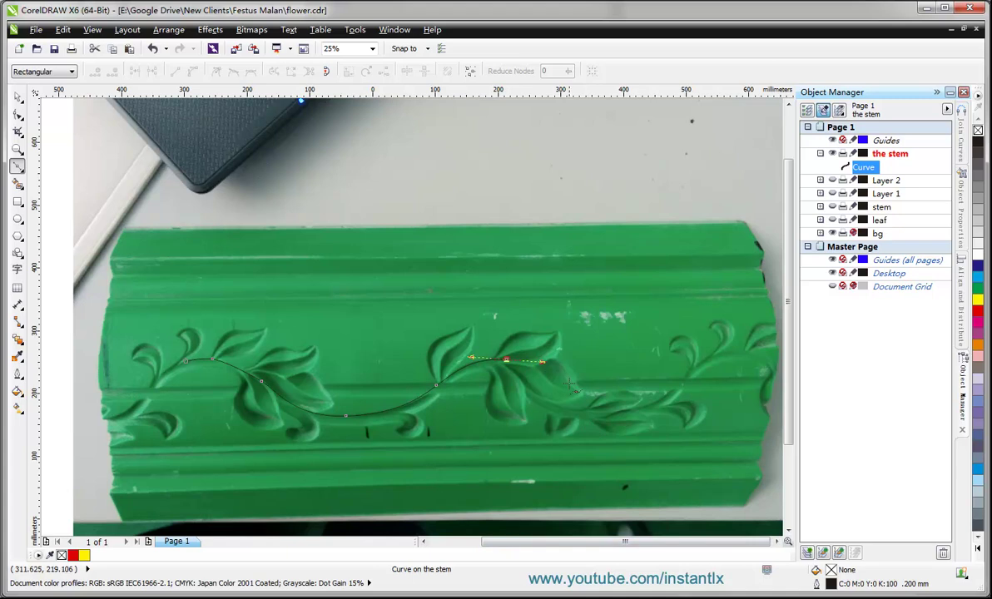
left_click_drag(606, 411, 683, 408)
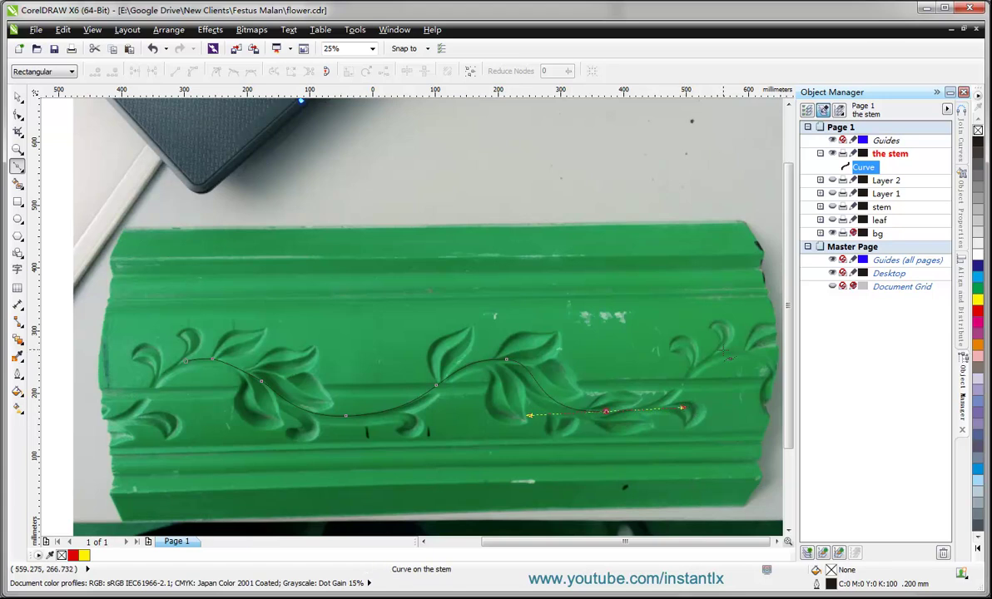
left_click_drag(728, 355, 774, 352)
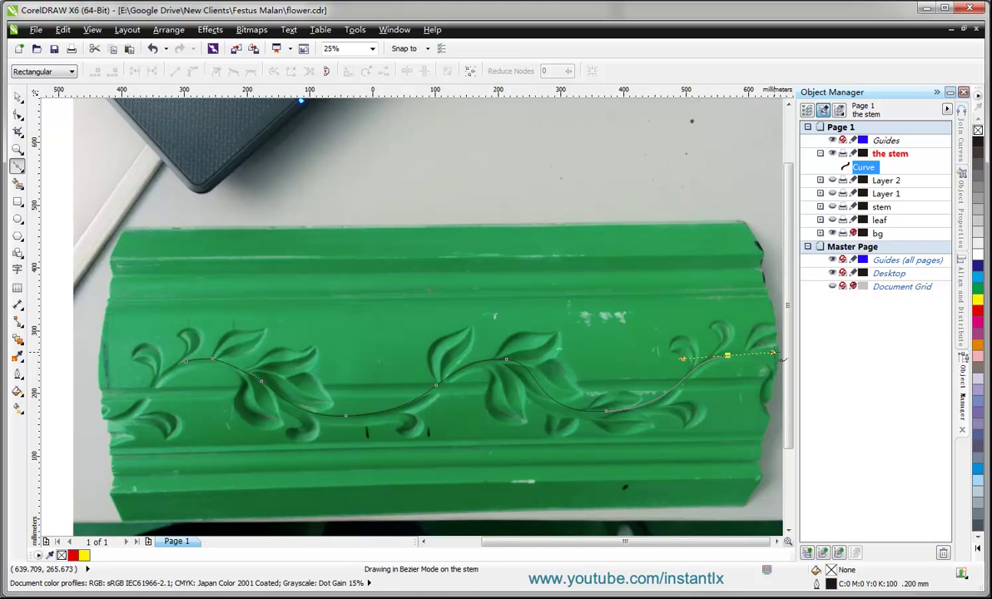
left_click_drag(774, 352, 774, 352)
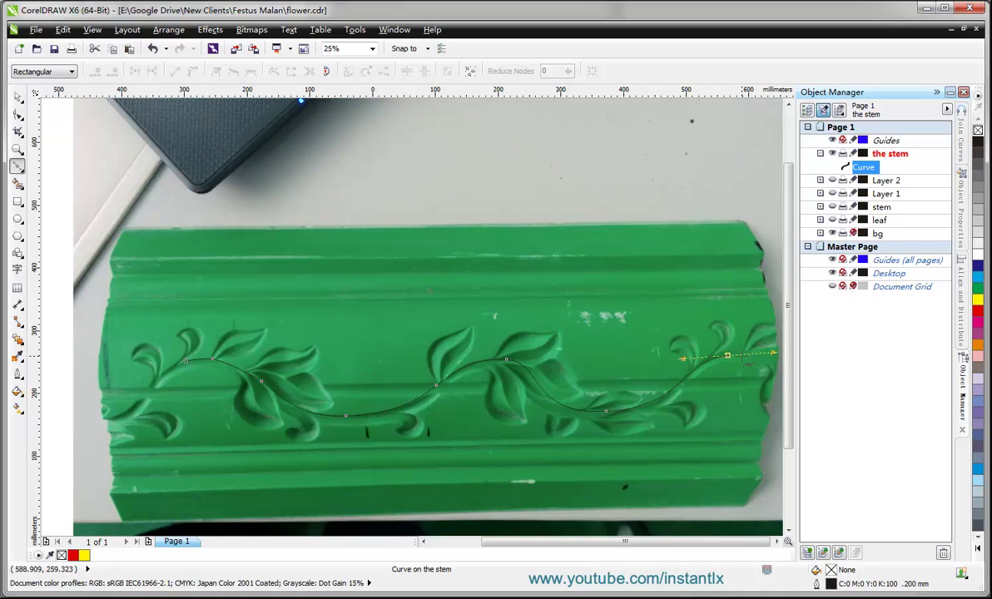
scroll(741, 357, "up", 1)
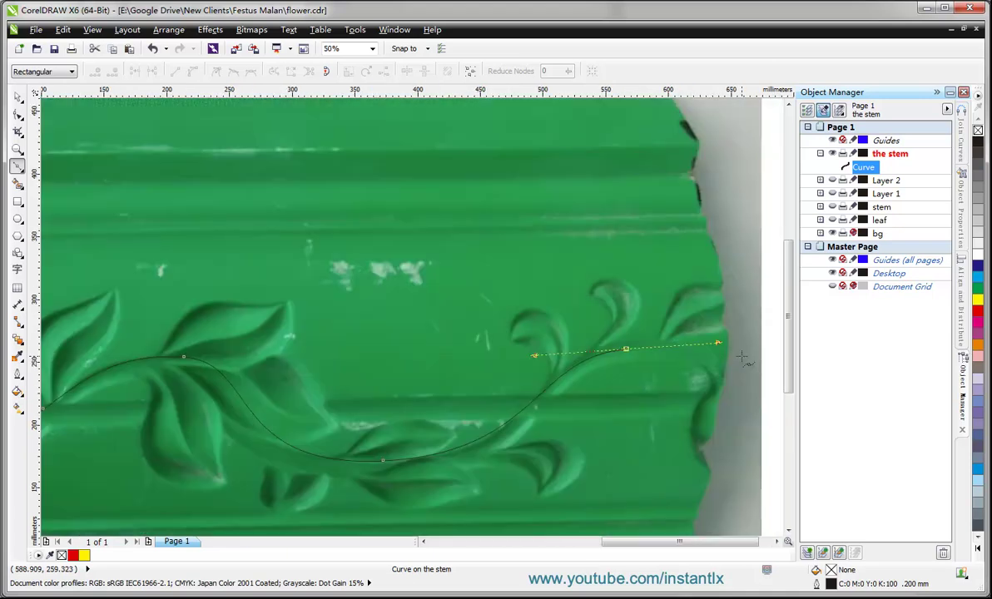
left_click(648, 343)
key("ctrl+z")
scroll(656, 349, "down", 3)
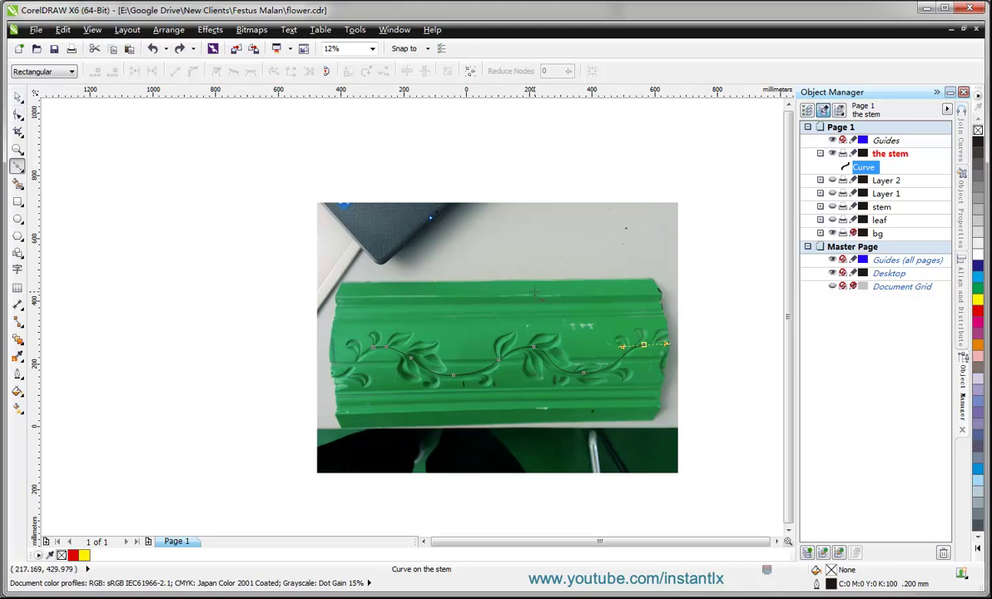
Place a copy of the stem curve about 19 mm below the original, along the stem's lower edge
key("space")
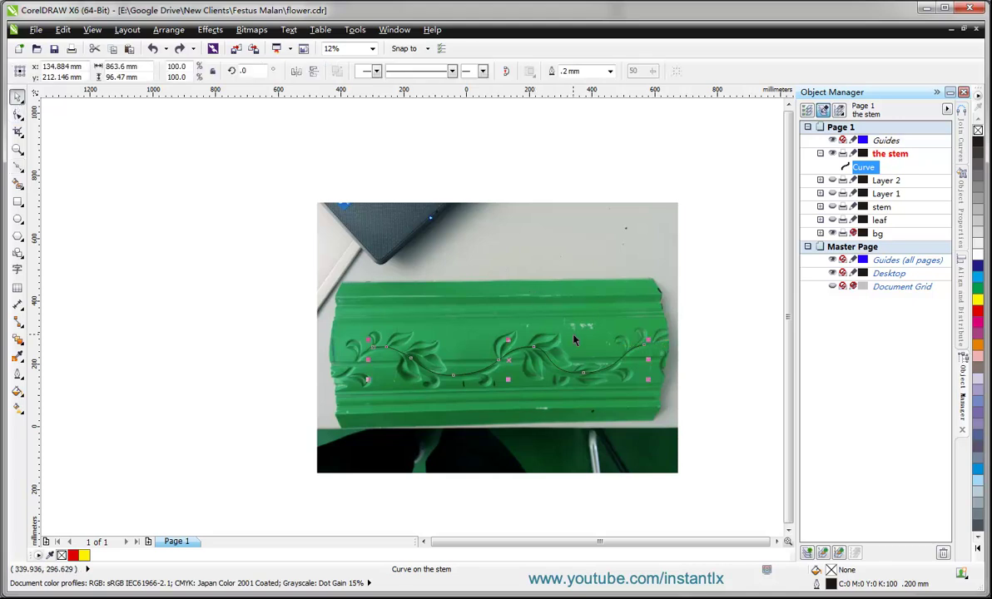
scroll(521, 356, "up", 2)
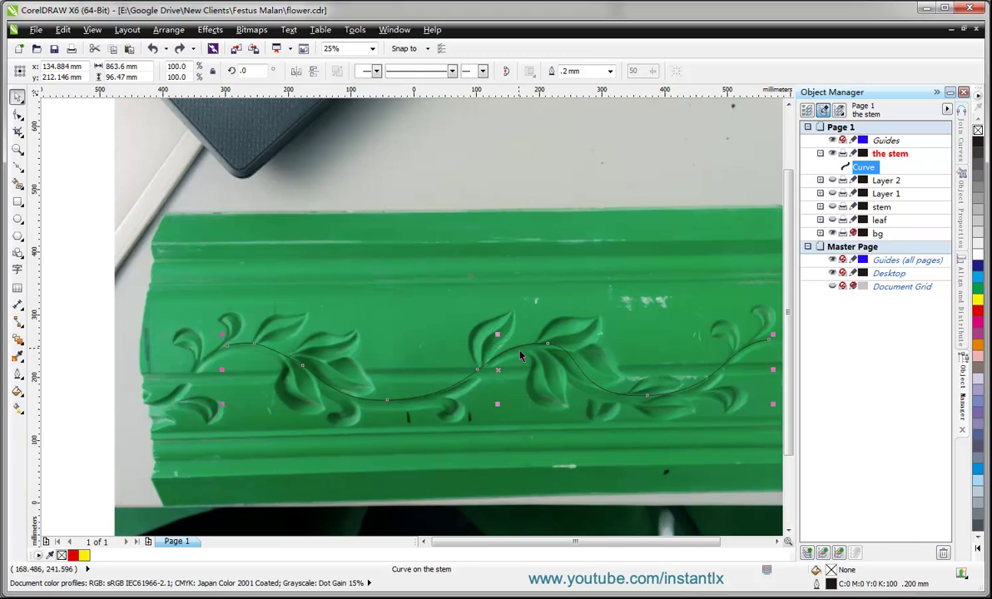
key("F5")
left_click_drag(519, 348, 518, 360)
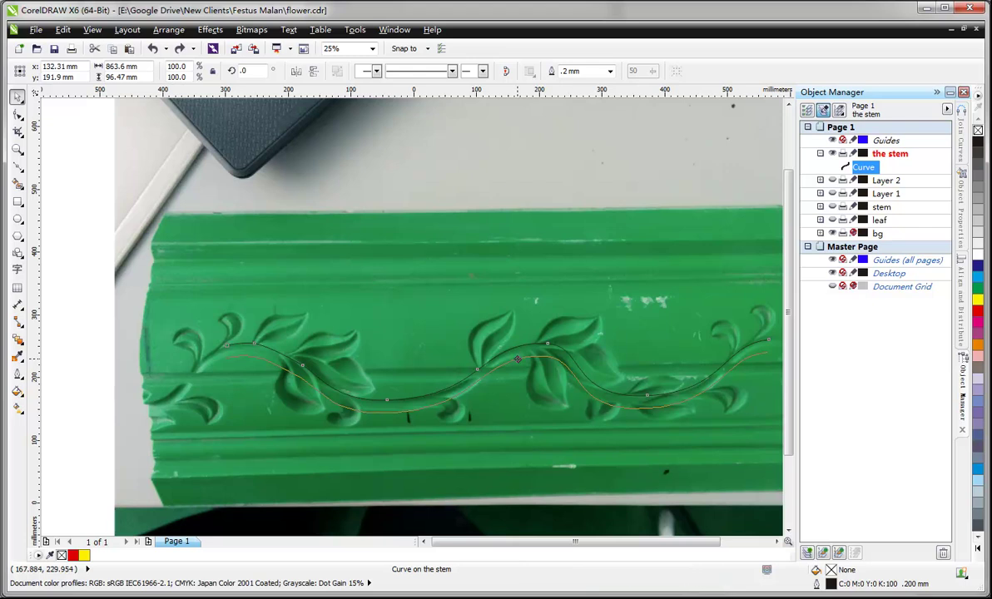
left_click_drag(518, 360, 517, 359)
right_click(517, 360)
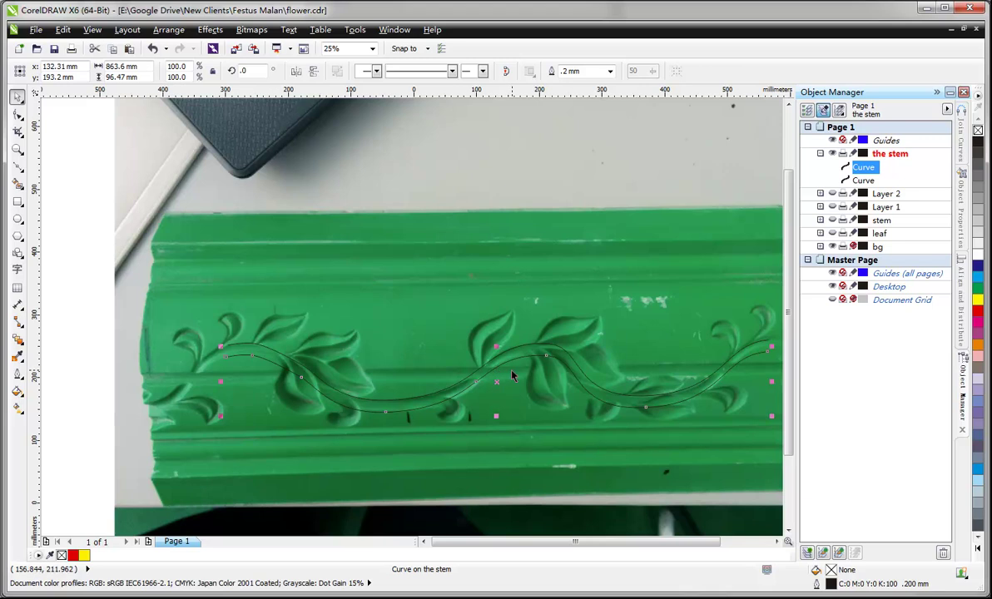
Extend the upper stem curve with Bézier segments around the stem's left tip to meet the start of the lower curve
scroll(597, 351, "down", 1)
scroll(597, 351, "up", 1)
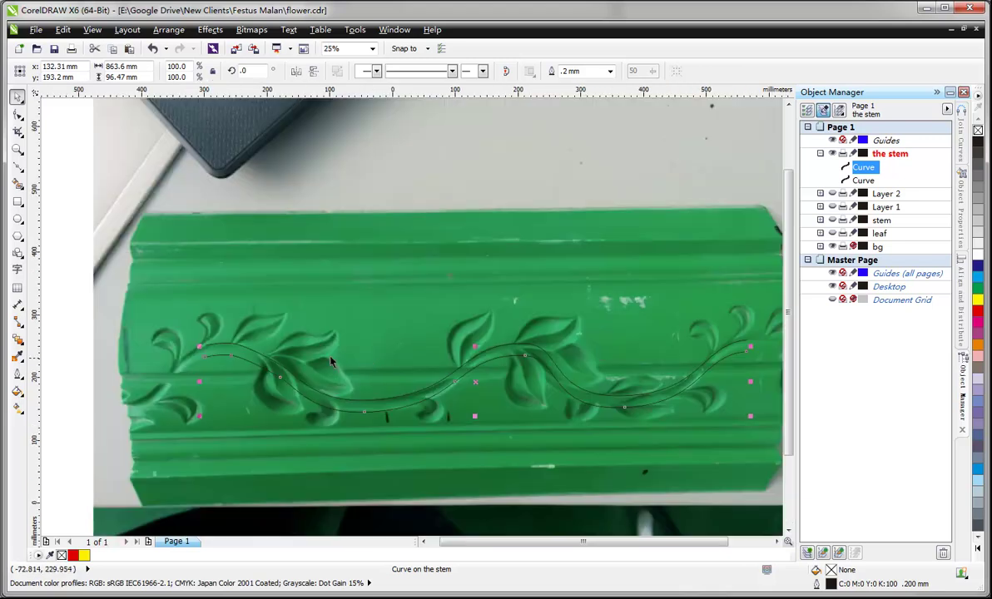
left_click(218, 343)
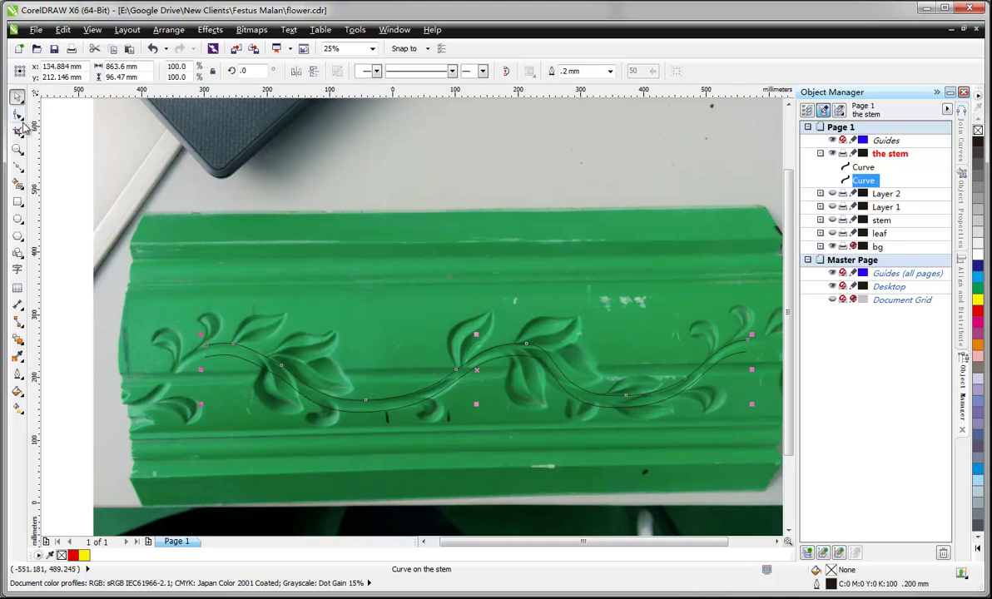
left_click(17, 166)
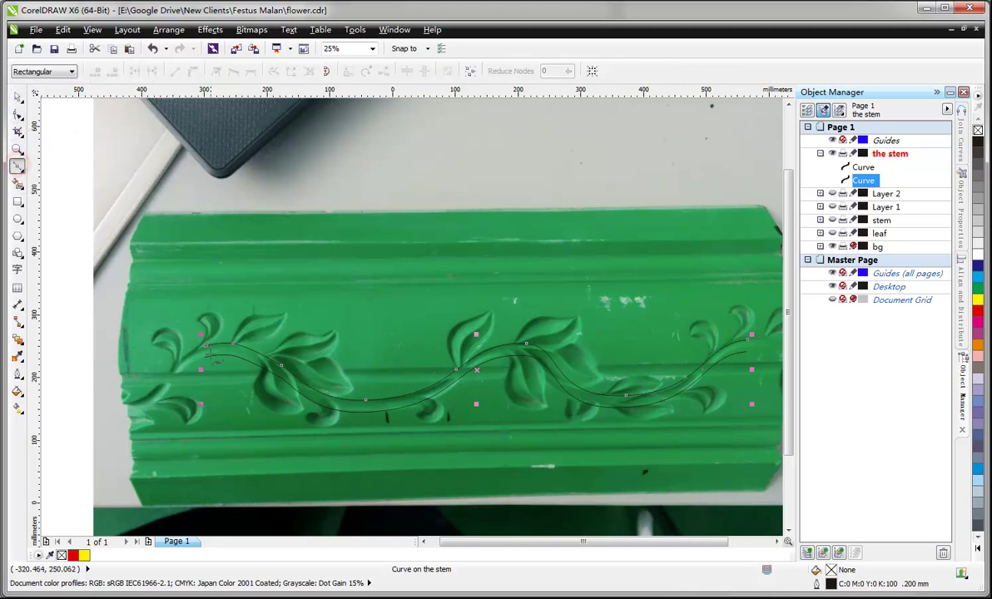
scroll(224, 355, "up", 1)
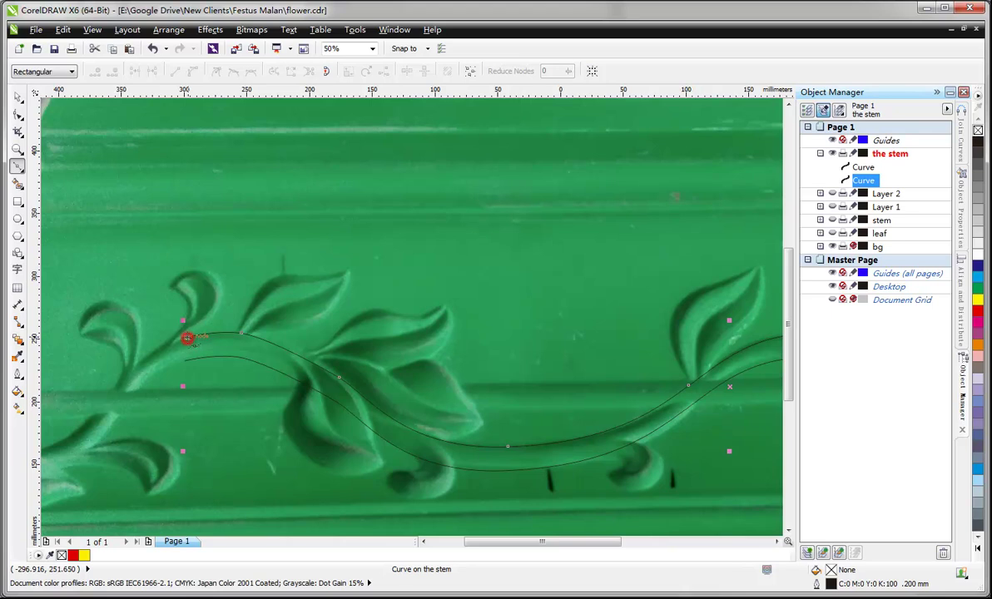
left_click_drag(165, 352, 169, 360)
left_click(185, 362)
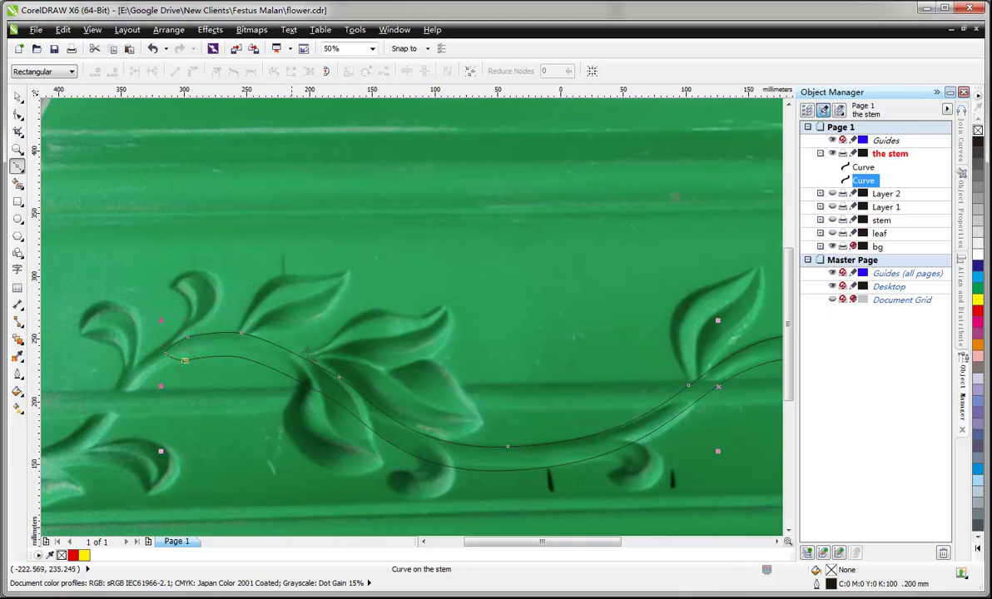
Extend the upper stem curve with Bézier segments around the stem's right tip and move its last node onto the lower curve's end
scroll(333, 355, "down", 2)
scroll(622, 346, "up", 1)
scroll(623, 348, "up", 1)
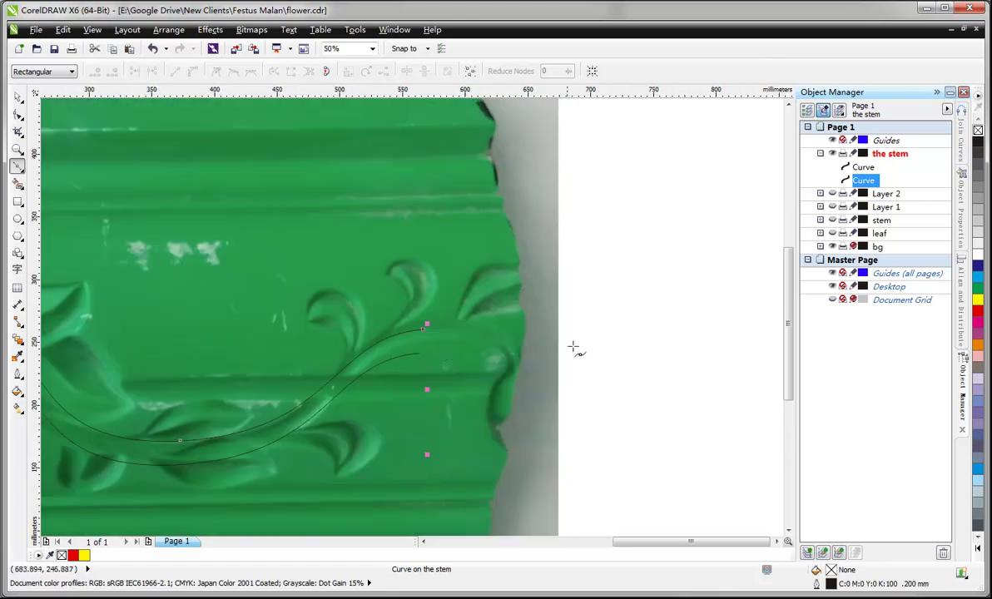
left_click(423, 328)
left_click(442, 338)
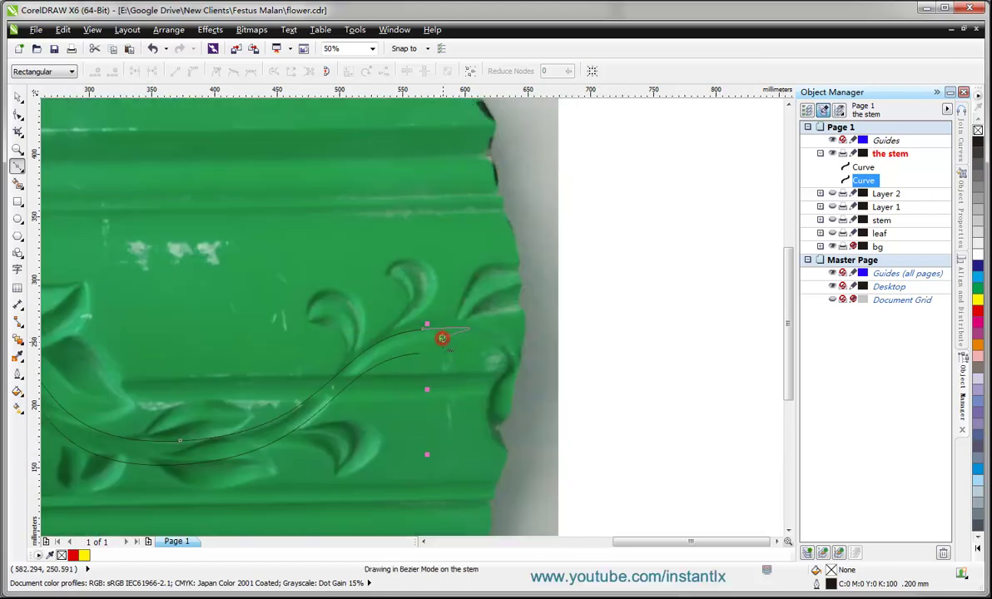
left_click_drag(442, 344, 421, 348)
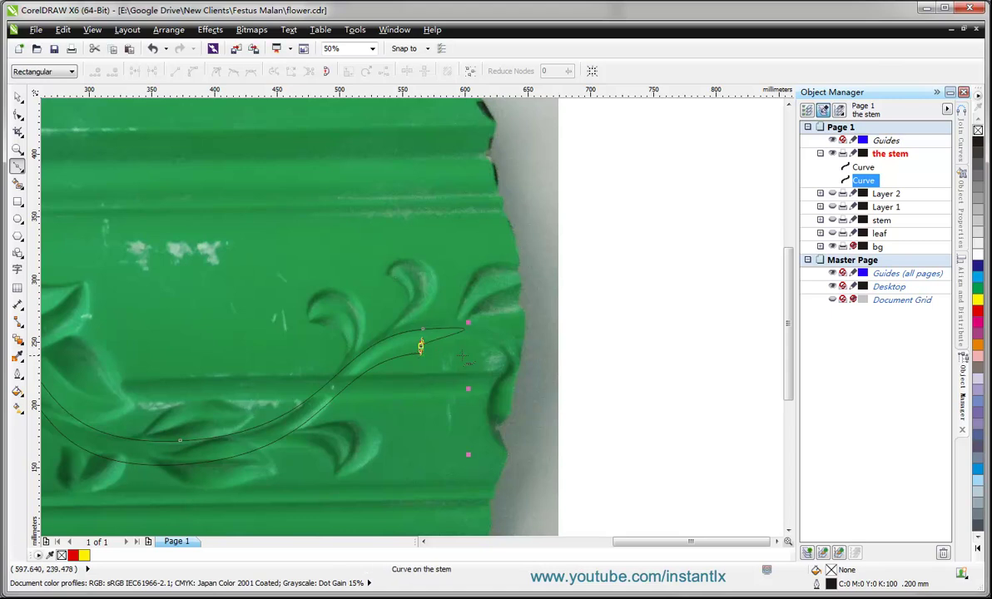
key("space")
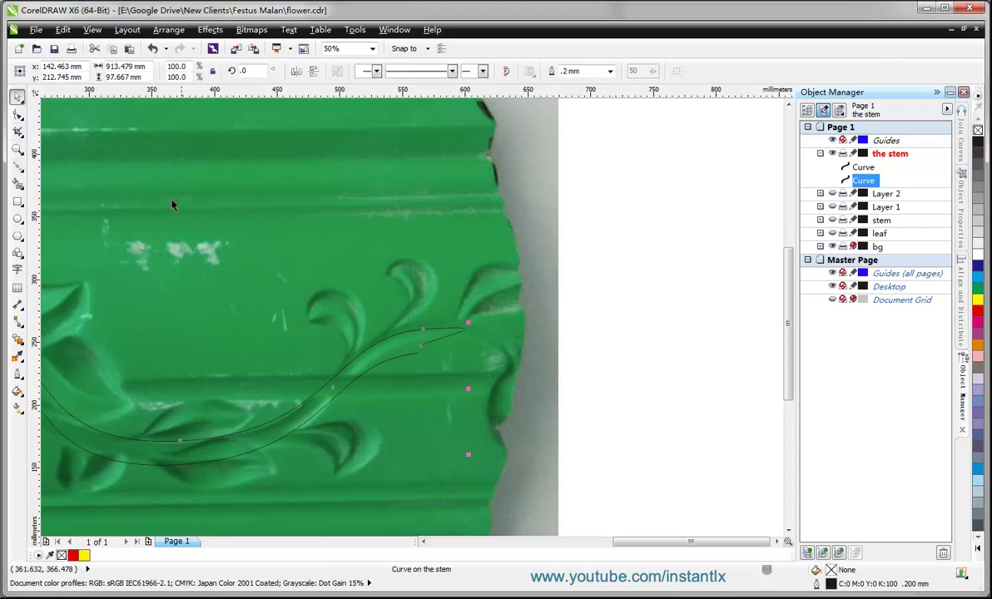
key("F10")
left_click_drag(421, 348, 434, 351)
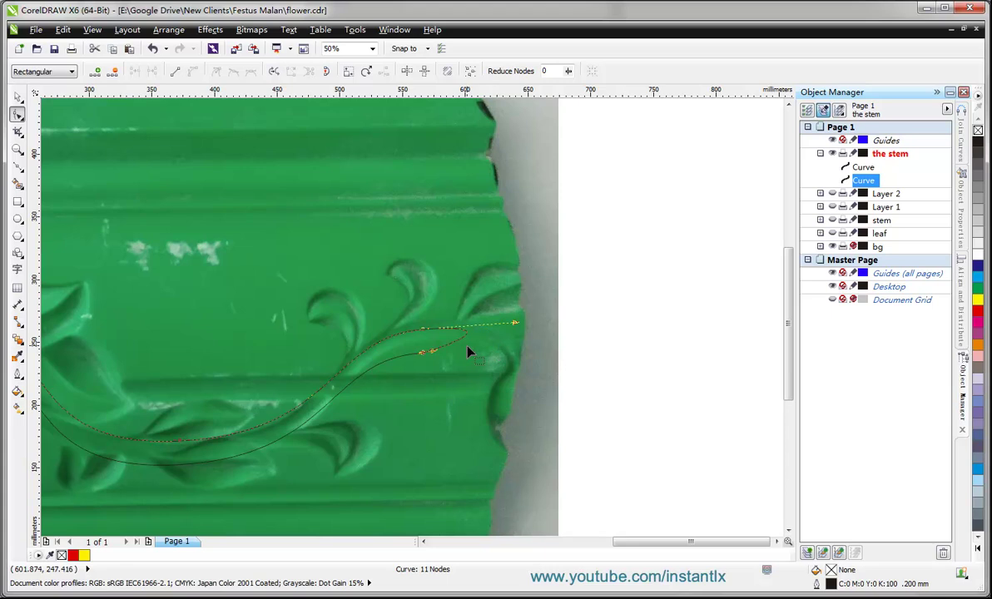
Combine the upper and lower stem curves into one object and give it a red outline
scroll(468, 351, "down", 4)
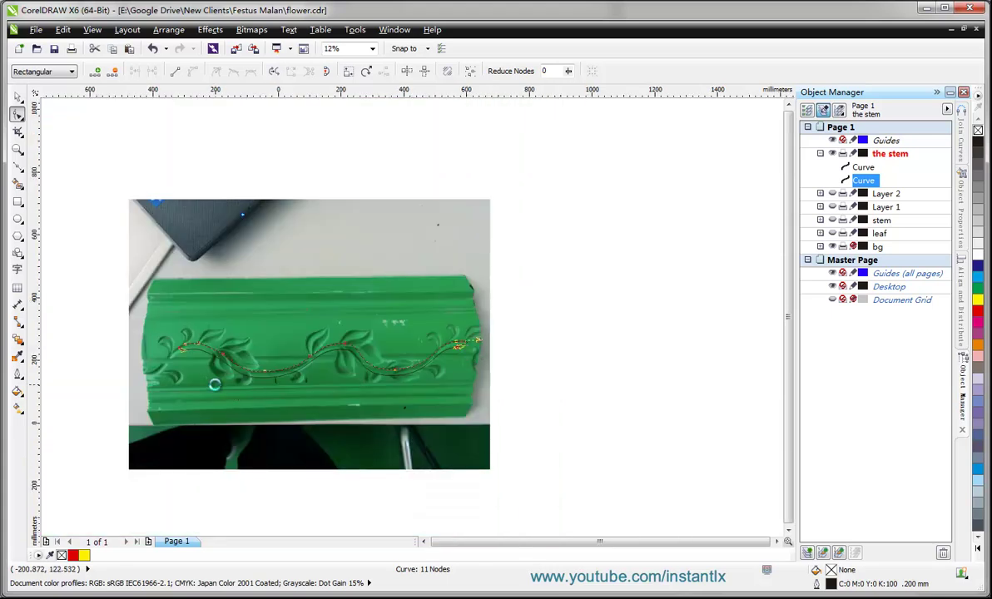
scroll(218, 388, "up", 2)
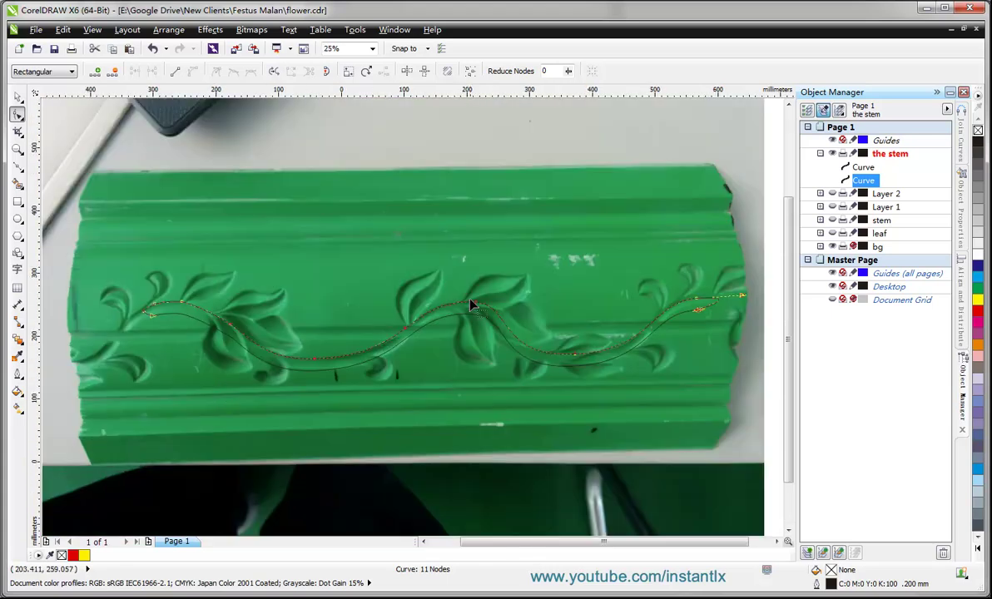
left_click(18, 97)
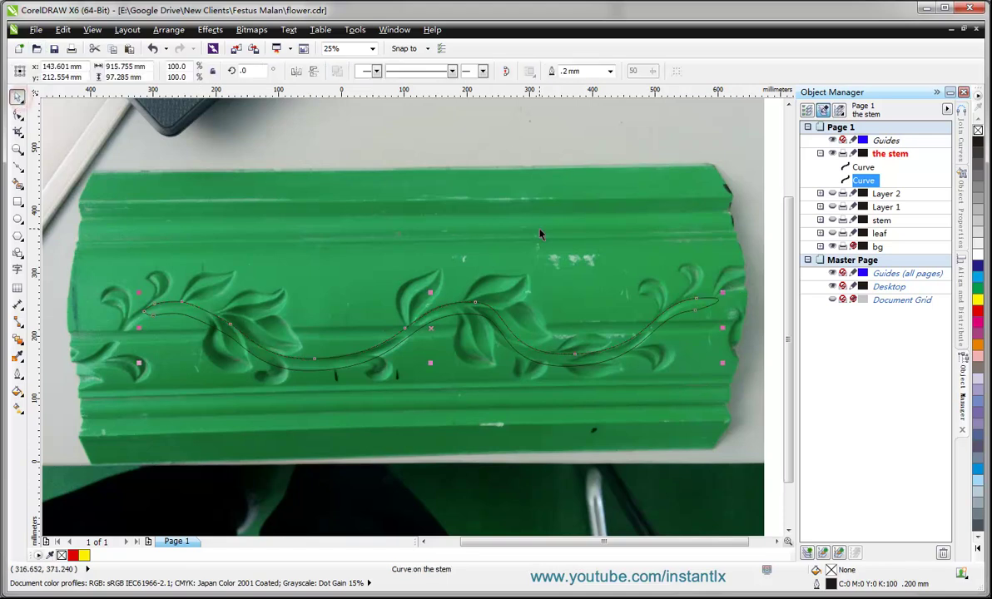
left_click_drag(120, 267, 745, 395)
right_click(517, 343)
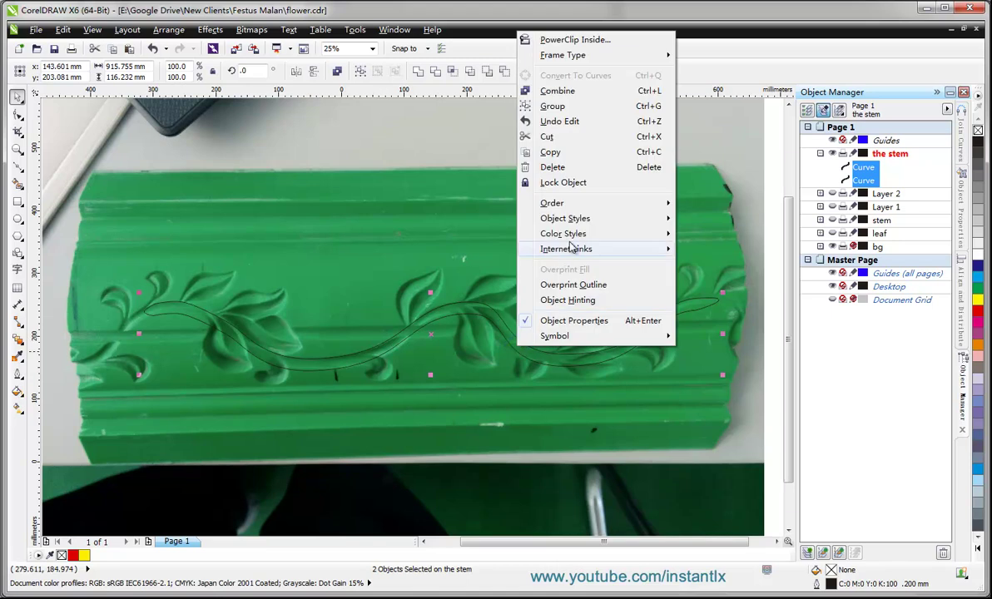
left_click(580, 91)
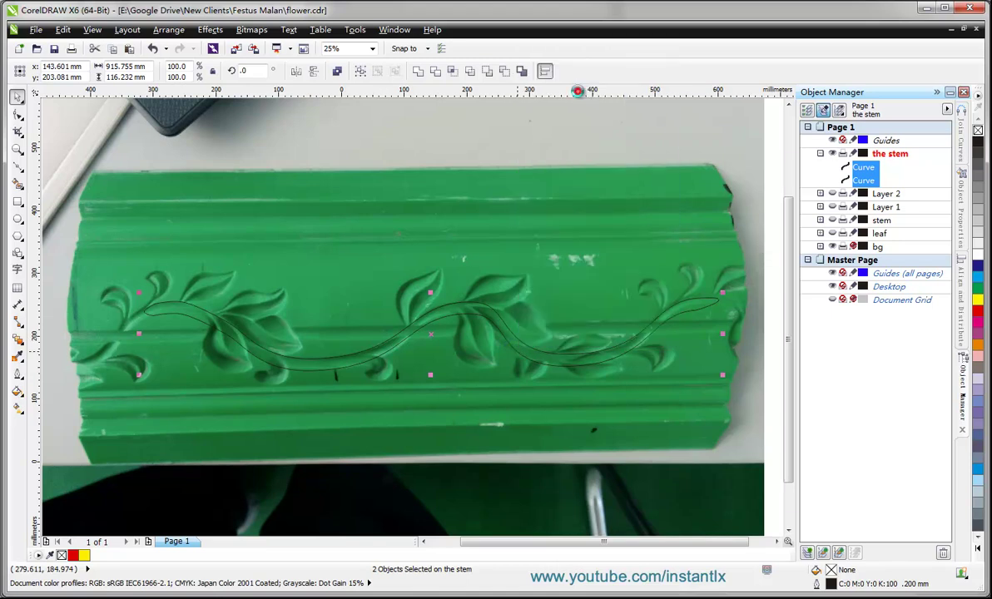
left_click(750, 223)
left_click(646, 332)
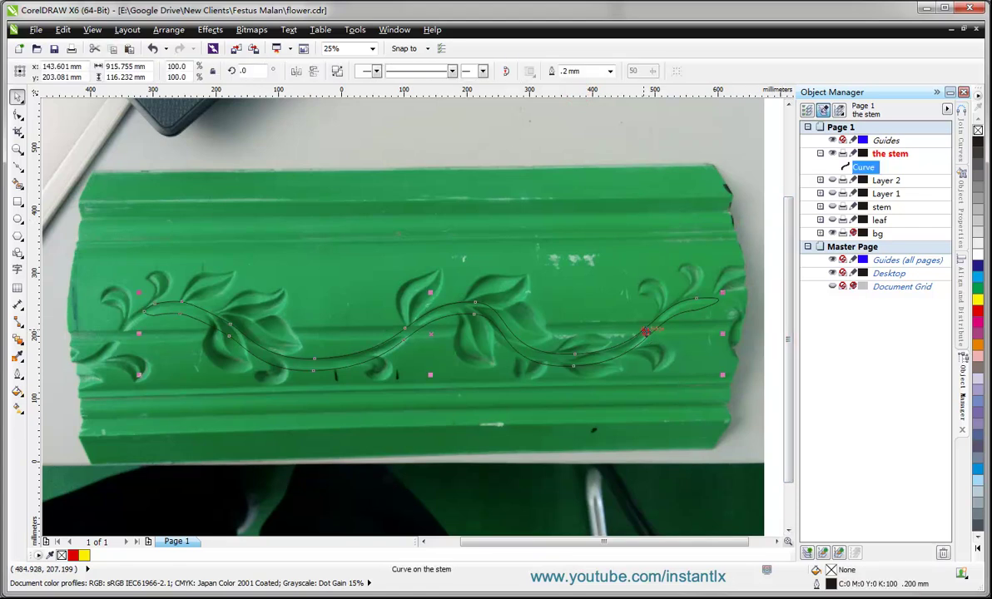
right_click(981, 310)
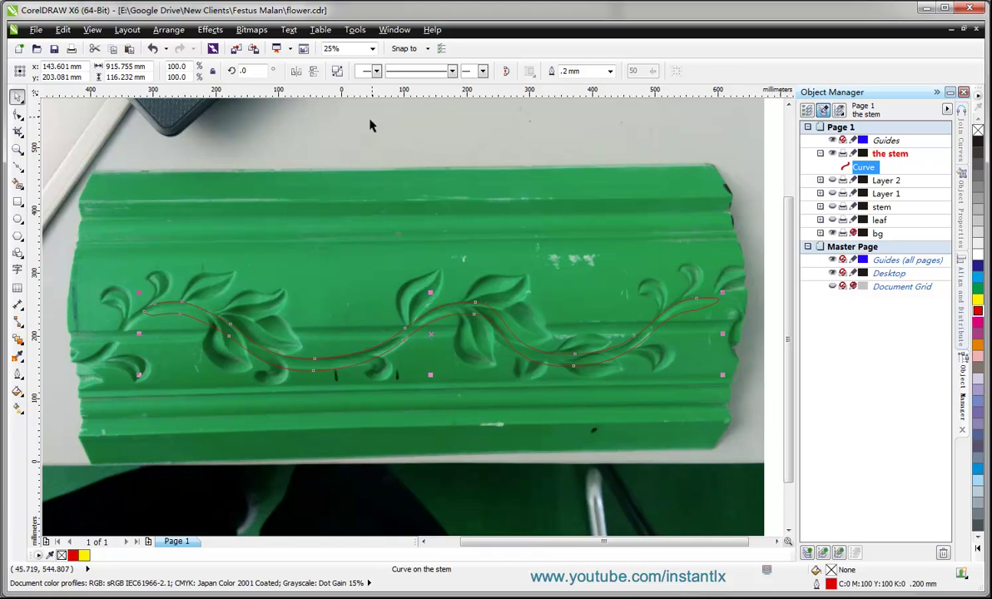
Place a horizontal guideline at y 245.52 mm across the stem and nudge the nodes at the stem's right end downward
left_click(439, 308)
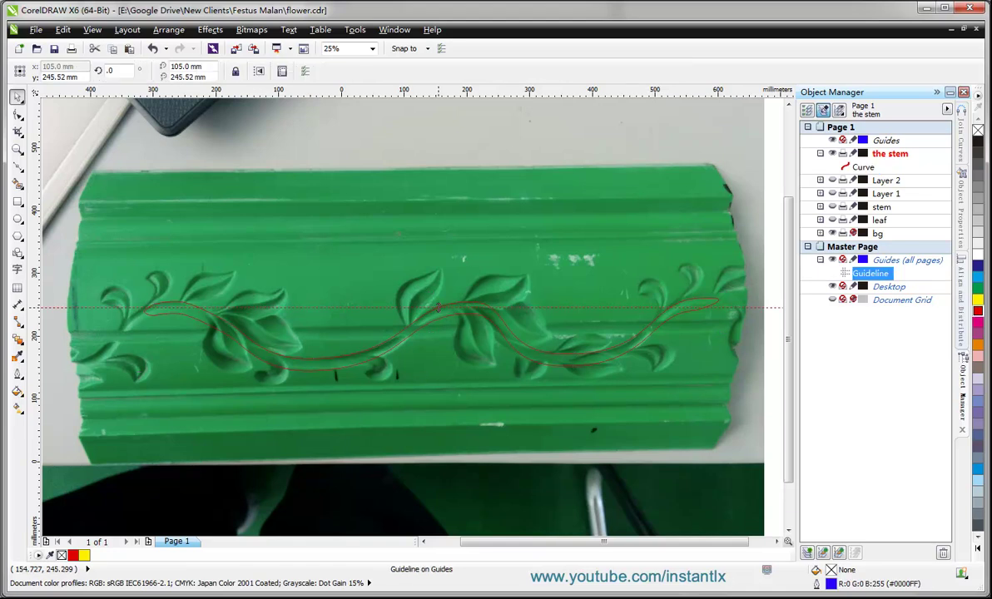
left_click(713, 298)
double_click(713, 298)
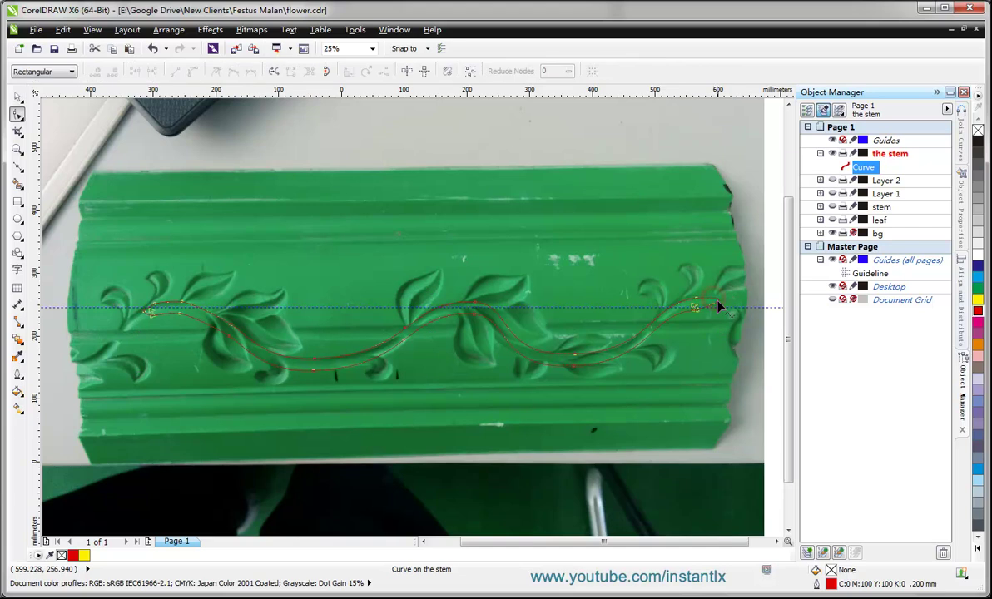
scroll(710, 308, "up", 1)
left_click_drag(740, 284, 668, 339)
key("Down")
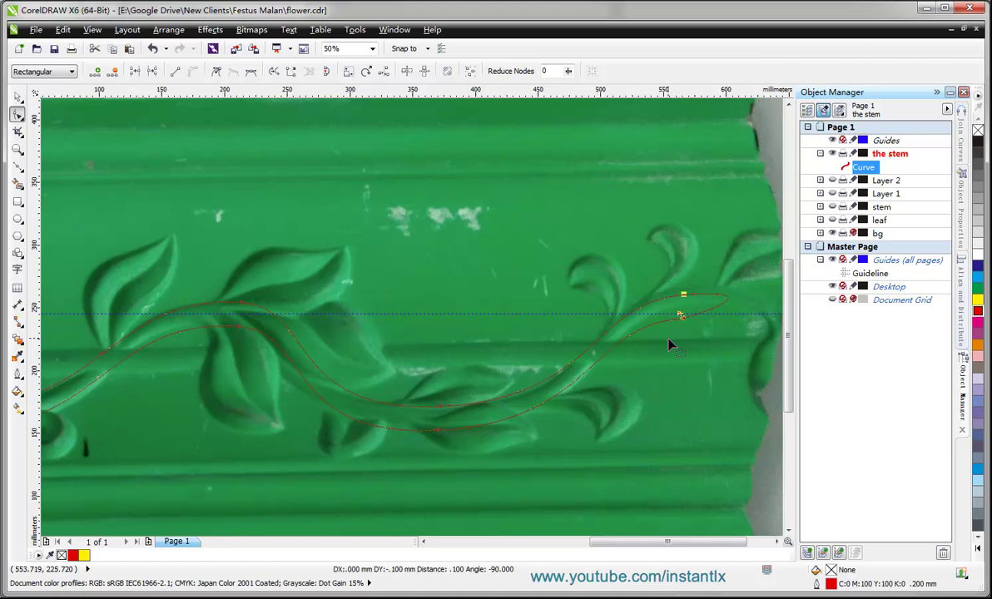
key("Down")
key("Down")
key("Down")
key("Down")
key("Down")
key("Down")
key("Down")
key("Down")
key("Down")
key("Down")
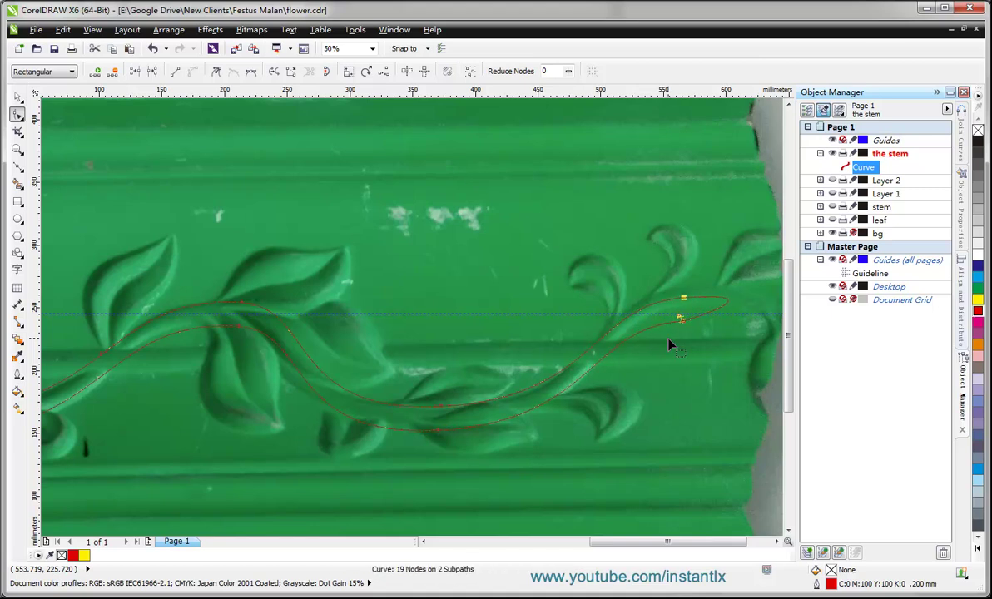
left_click(684, 298)
left_click_drag(684, 305, 684, 310)
scroll(664, 342, "down", 2)
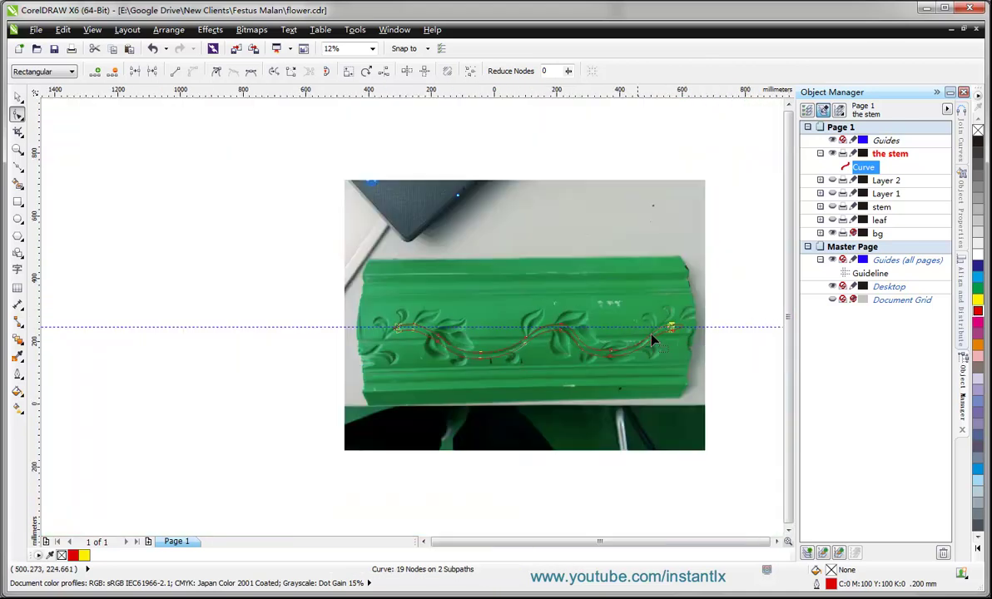
Move the nodes at the stem's left end outward and slightly up to lengthen the tip along the carving
scroll(437, 356, "up", 2)
left_click_drag(304, 251, 348, 309)
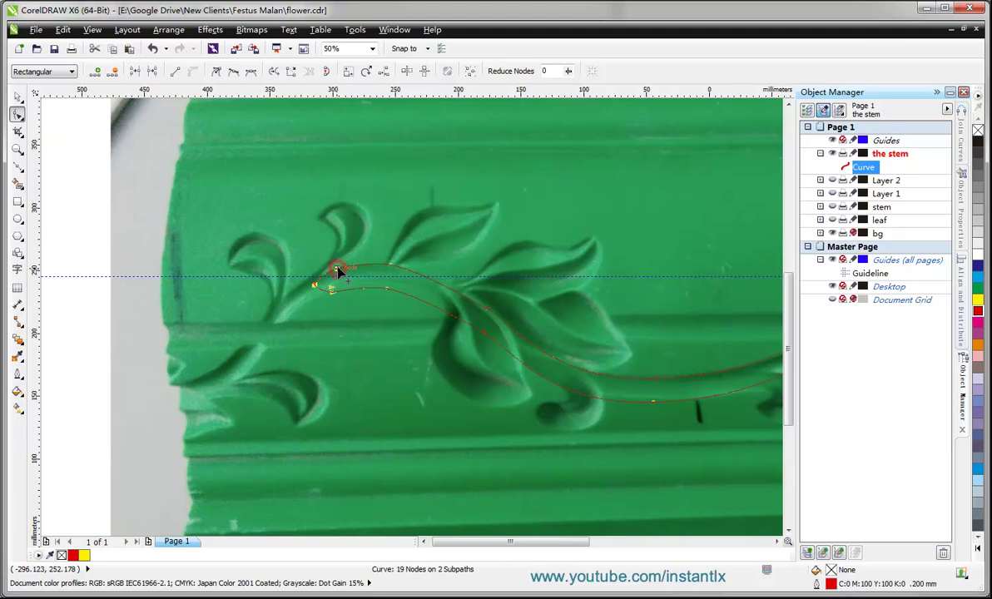
left_click_drag(338, 268, 297, 280)
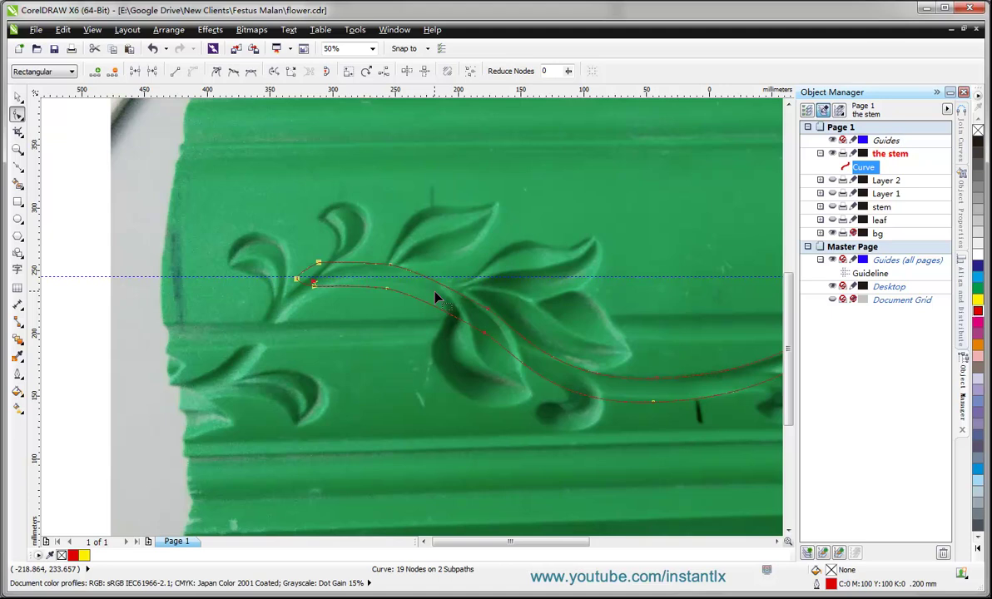
scroll(435, 297, "down", 2)
scroll(684, 293, "up", 1)
scroll(684, 293, "up", 1)
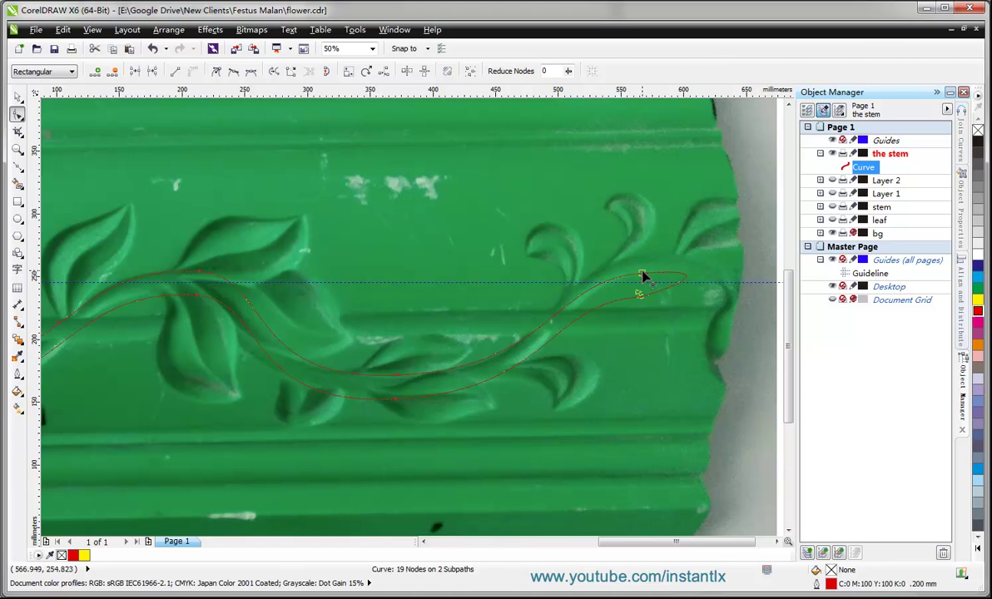
scroll(642, 275, "down", 2)
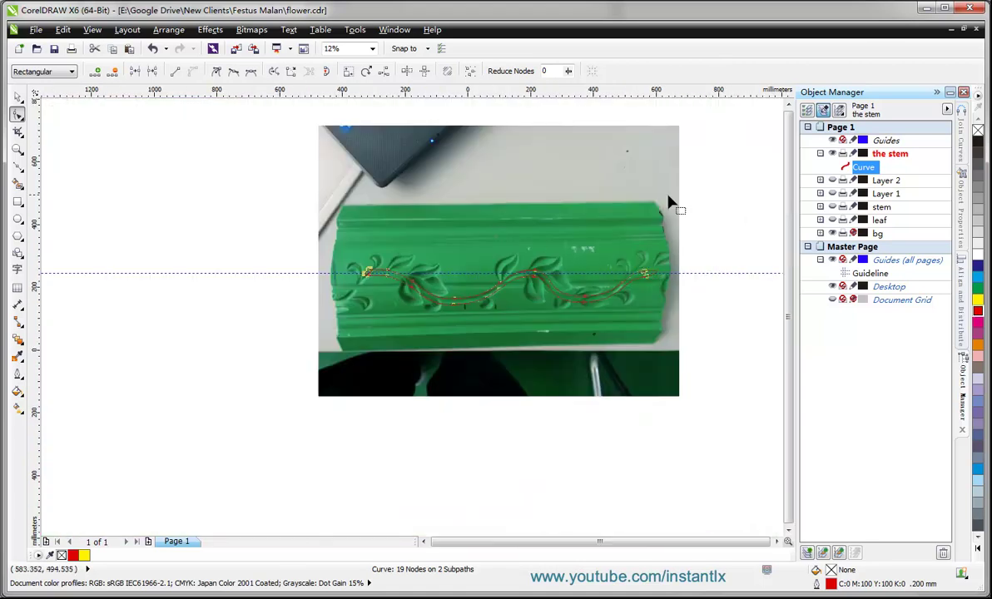
Create a new layer named "the leaves" and hide the layer "the stem"
left_click(18, 164)
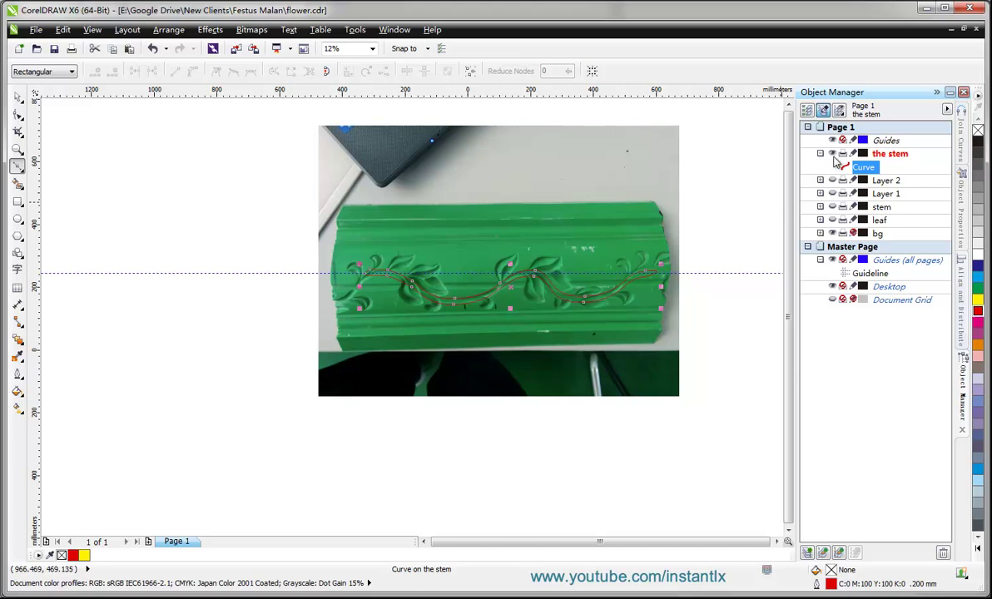
left_click(947, 109)
left_click(909, 136)
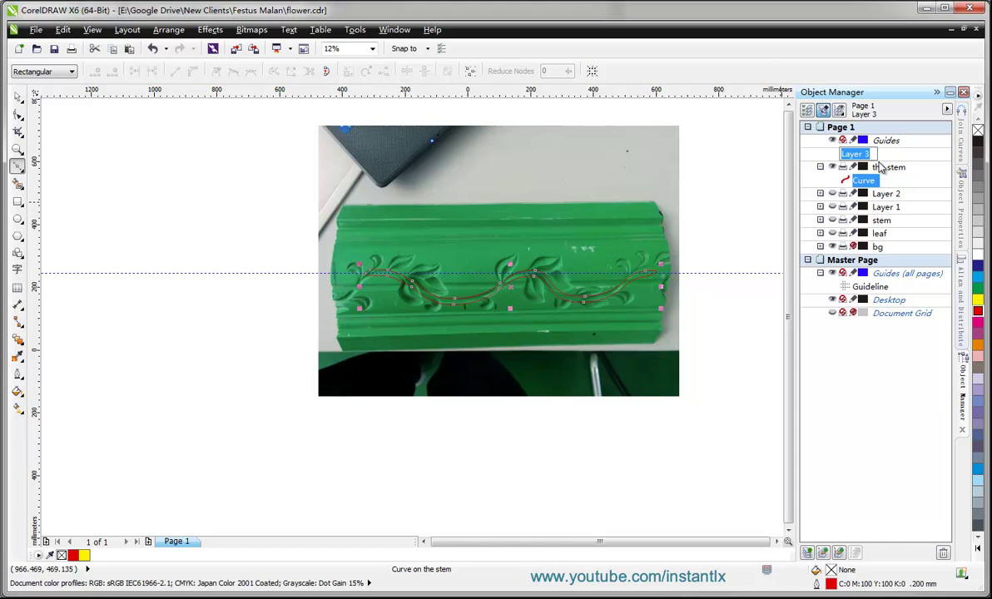
type("the leaves")
key("Return")
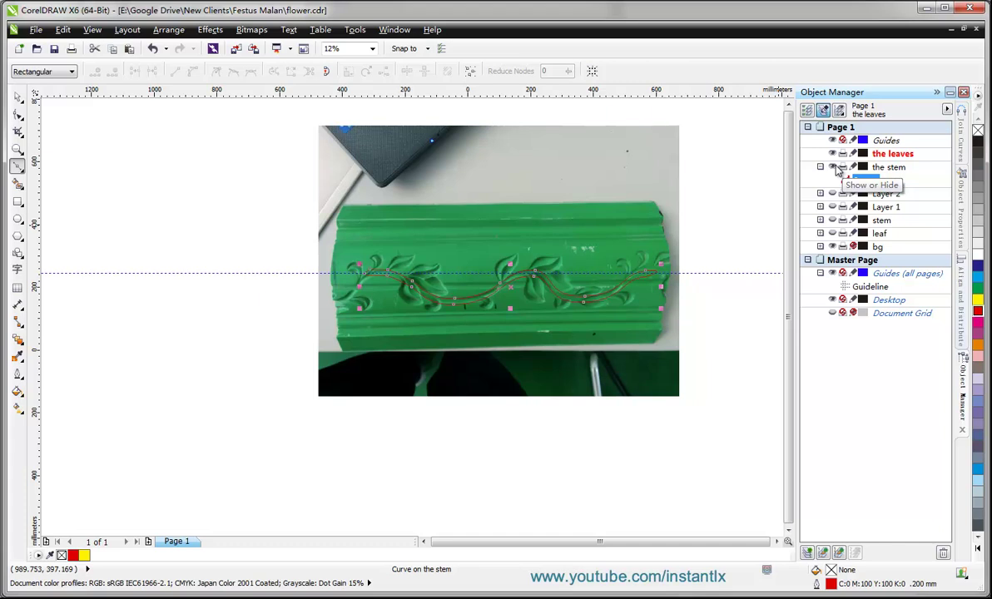
left_click(833, 167)
Delete the horizontal guideline that crosses the carving
scroll(427, 314, "up", 2)
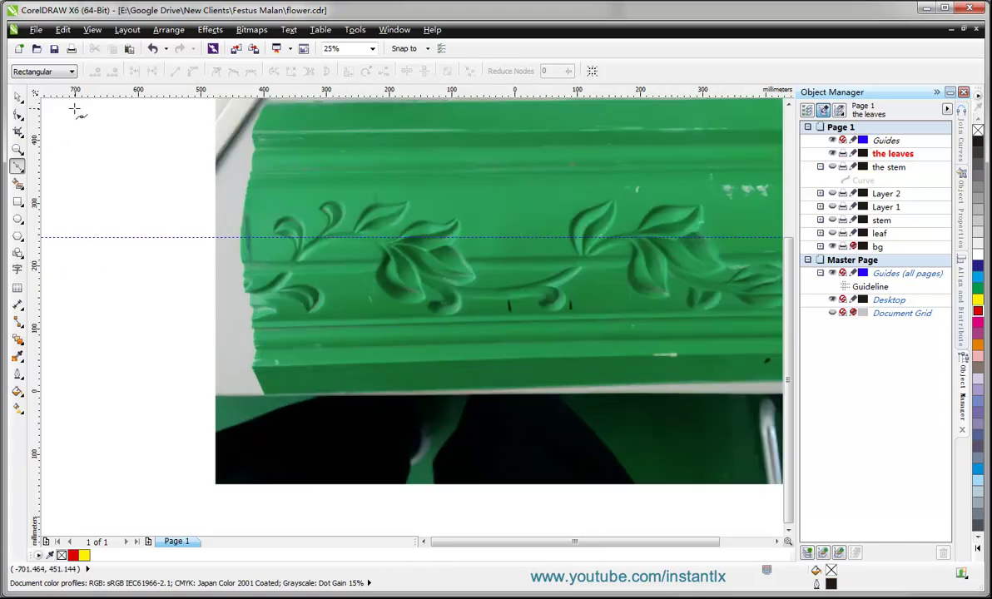
left_click(17, 98)
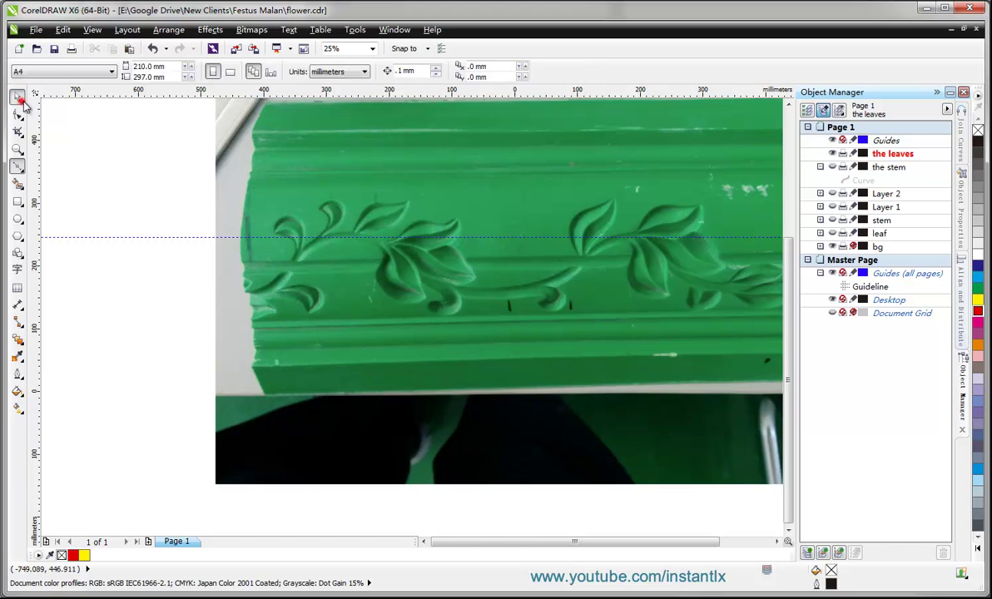
left_click(427, 237)
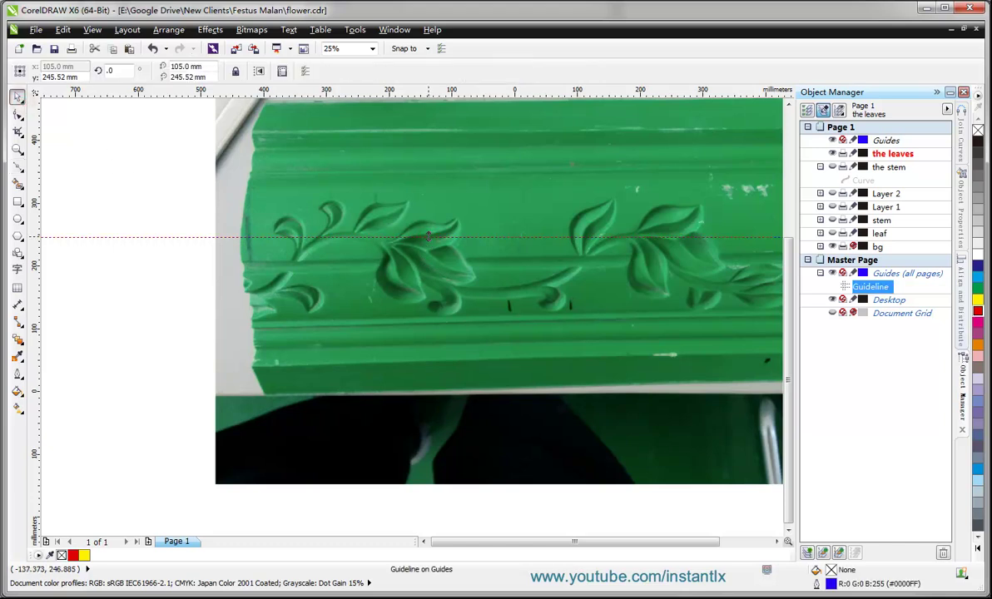
key("Delete")
scroll(613, 249, "down", 1)
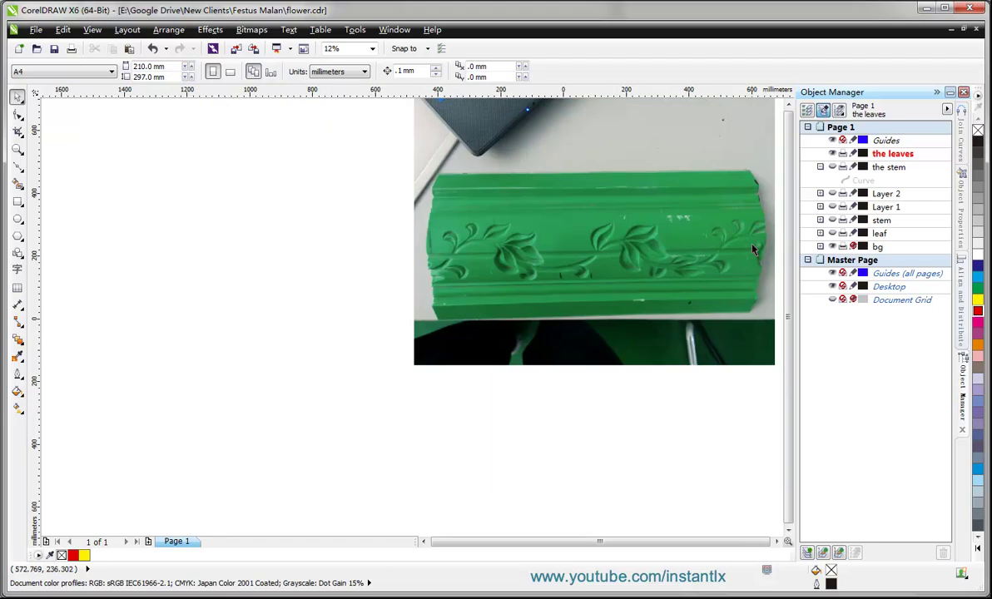
Trace the upright leaf left of the middle cluster as a closed Bézier outline, about 74 by 93 mm, and duplicate it in place
scroll(760, 249, "up", 1)
left_click(17, 166)
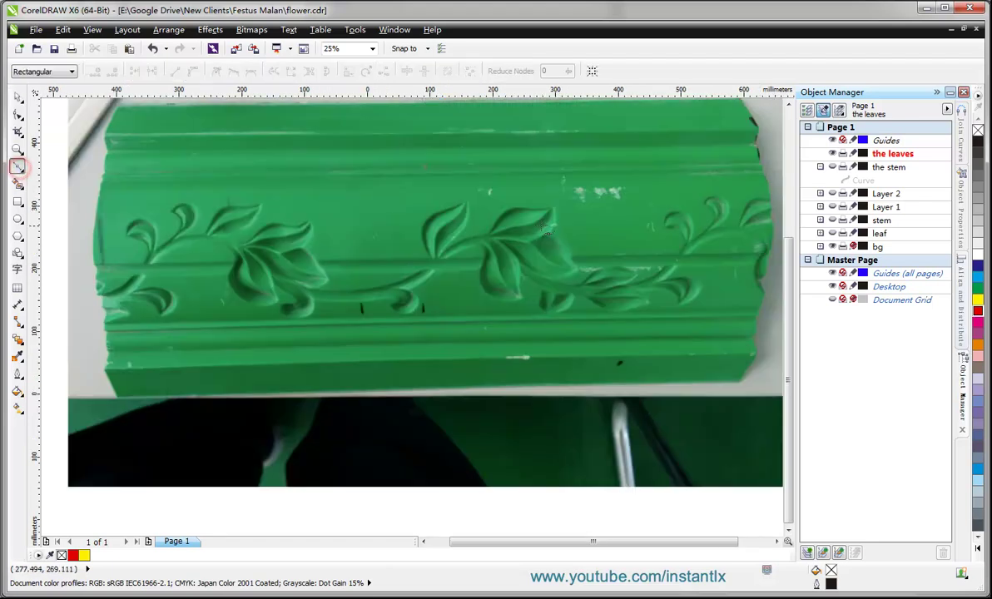
scroll(520, 229, "up", 1)
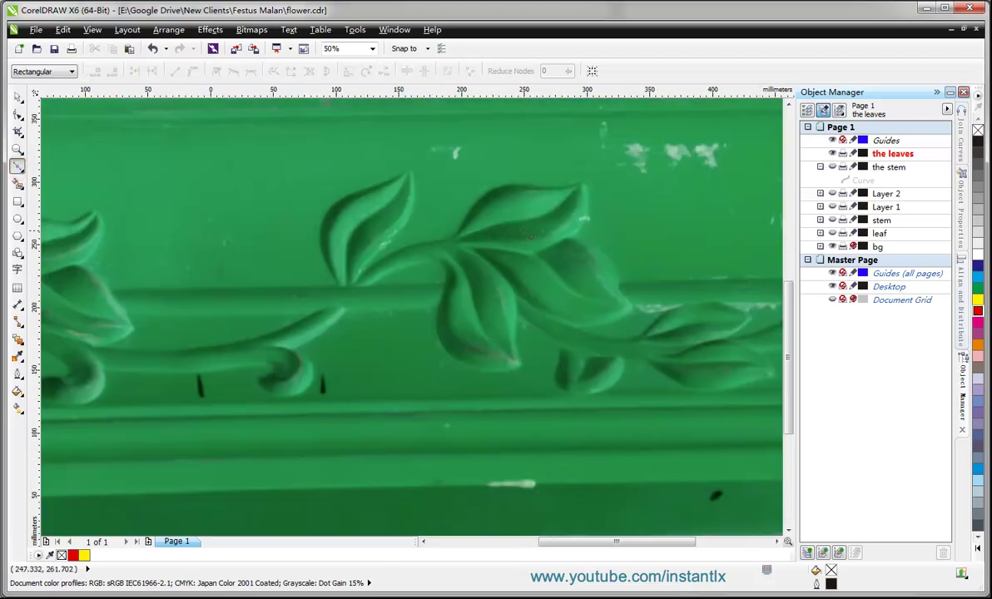
left_click(340, 286)
left_click_drag(324, 214, 339, 185)
left_click_drag(408, 170, 462, 134)
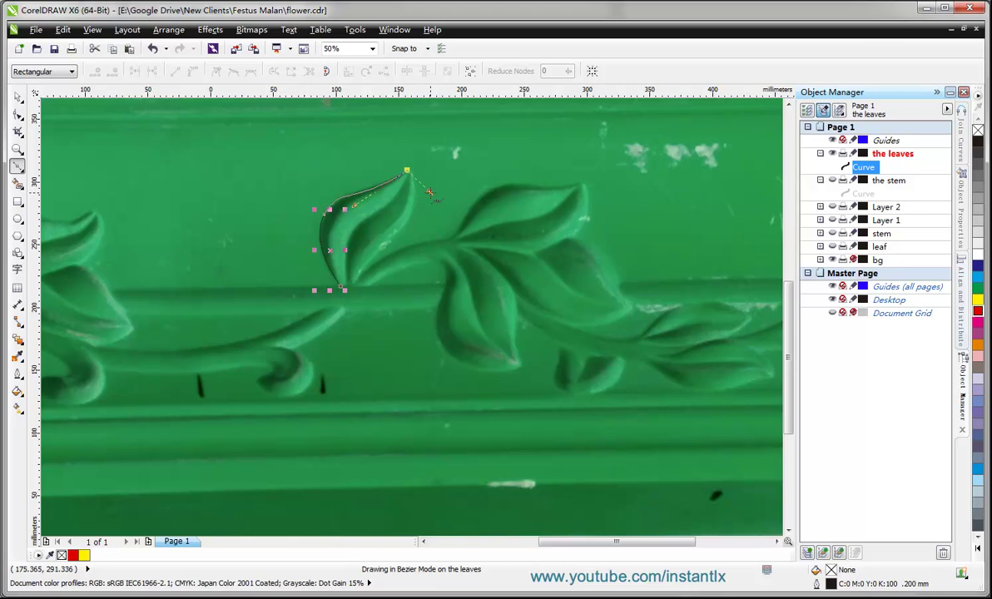
left_click_drag(422, 197, 422, 197)
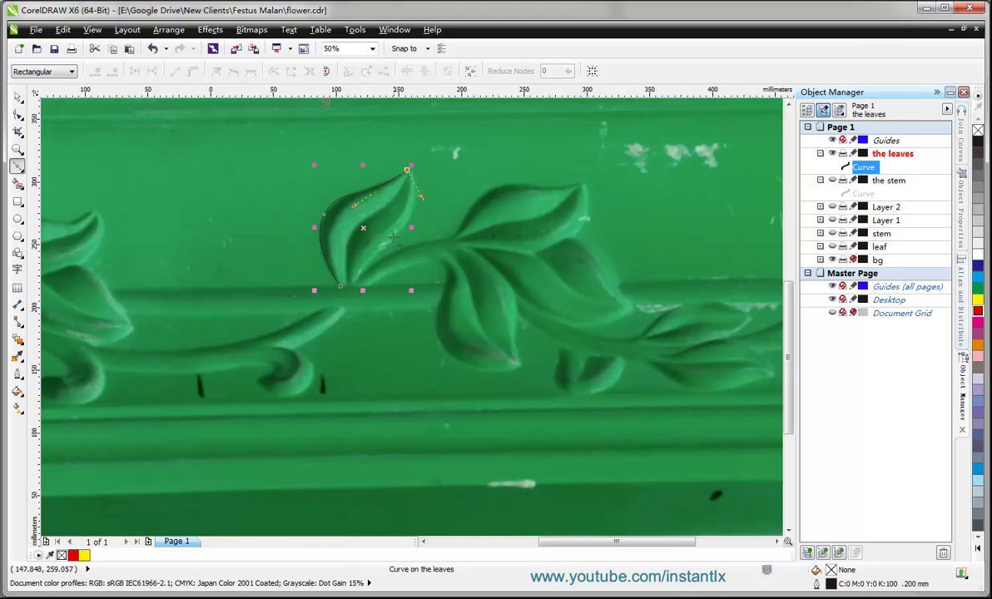
mouse_move(354, 283)
left_mouse_down()
mouse_move(320, 352)
mouse_move(284, 323)
mouse_move(301, 343)
mouse_move(361, 333)
mouse_move(369, 316)
mouse_move(335, 352)
mouse_move(321, 315)
mouse_move(316, 329)
mouse_move(291, 309)
mouse_move(302, 325)
mouse_move(342, 287)
left_mouse_up()
left_click(342, 287)
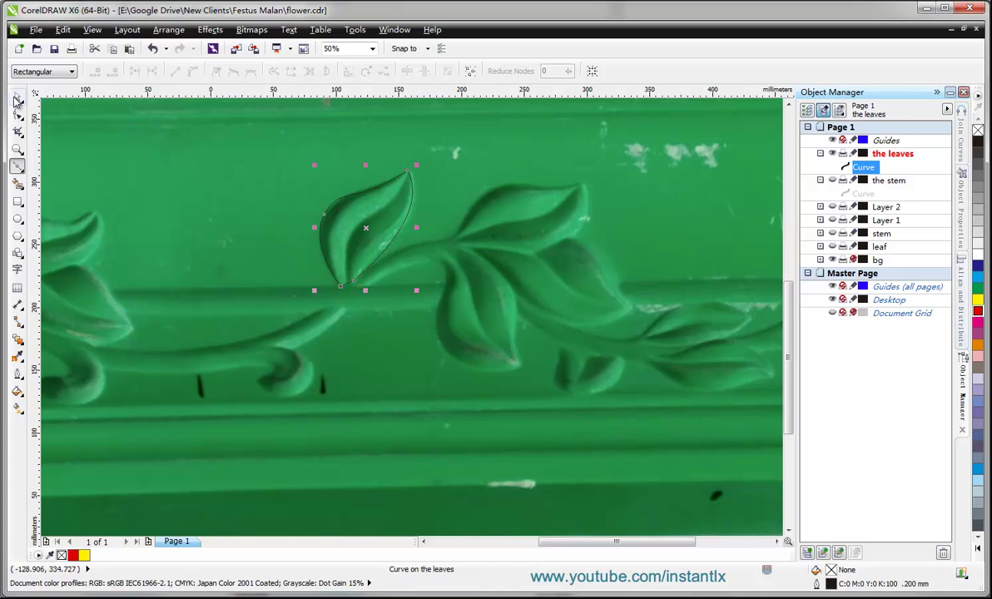
key("space")
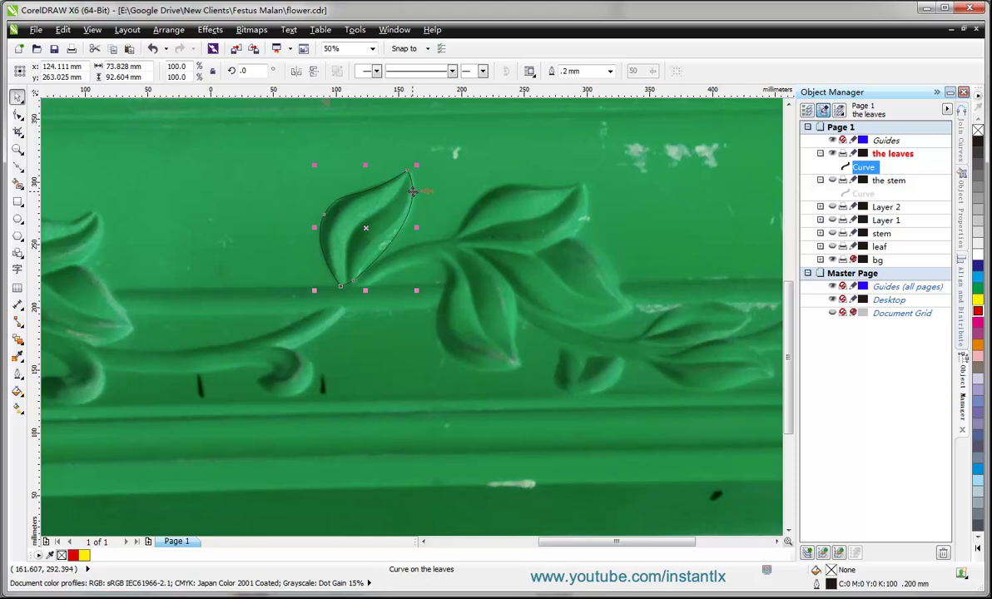
key("KP_Add")
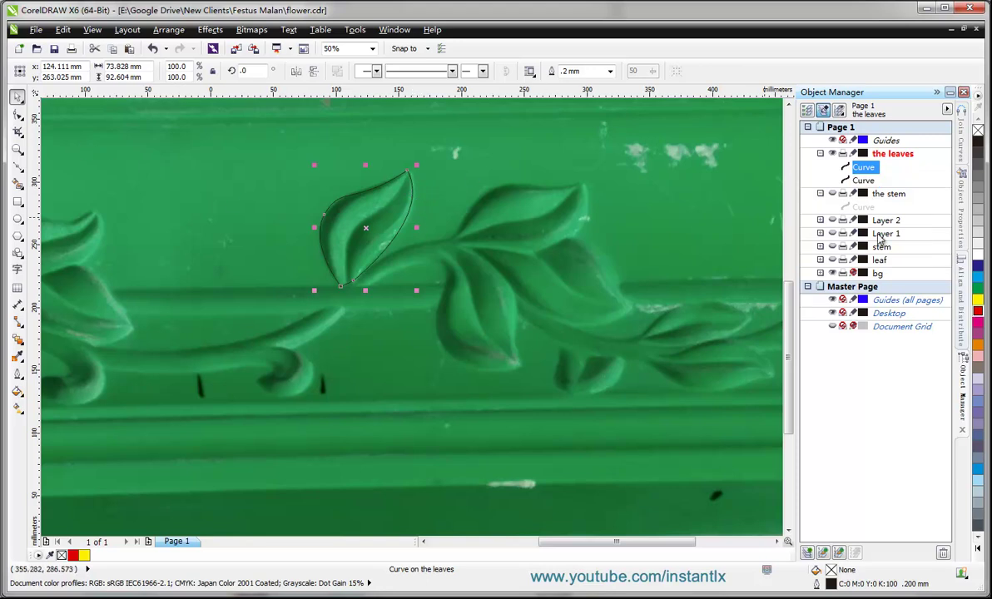
Give the duplicate leaf outline a red outline, bend its outer edge inward to the central vein, and shift its lower node toward the base
right_click(978, 311)
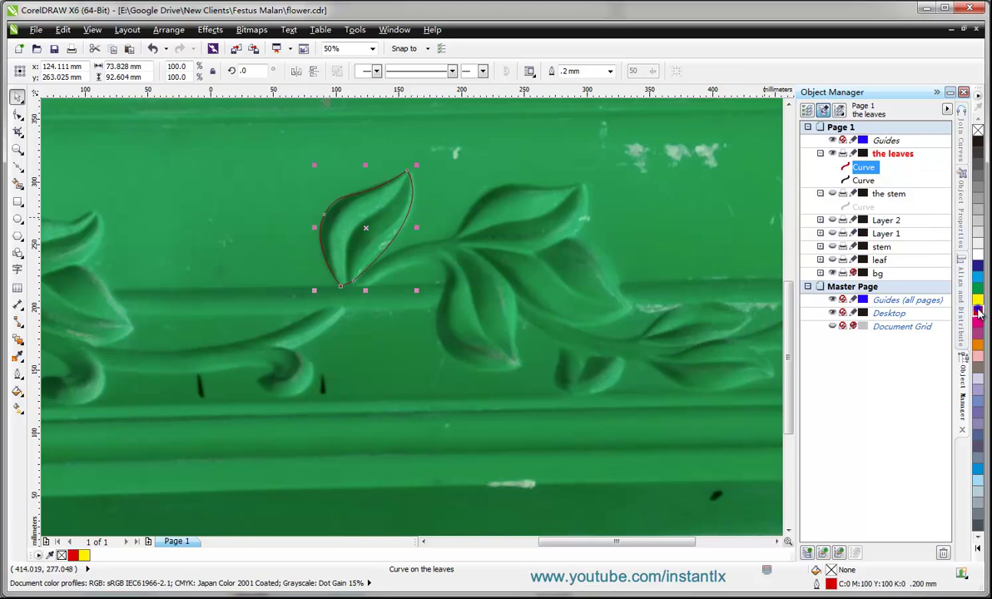
left_click(17, 114)
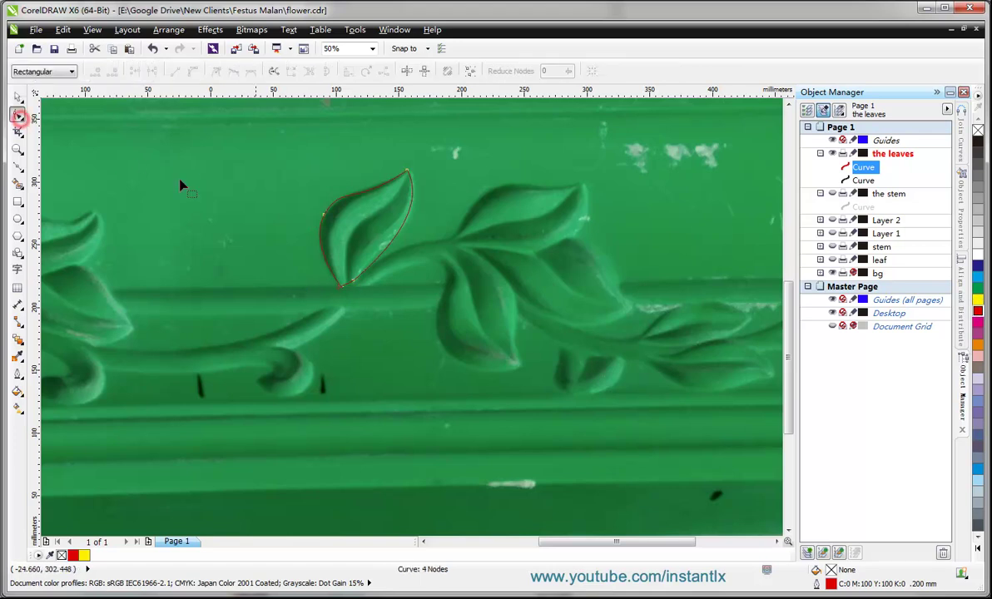
left_click_drag(397, 242, 367, 230)
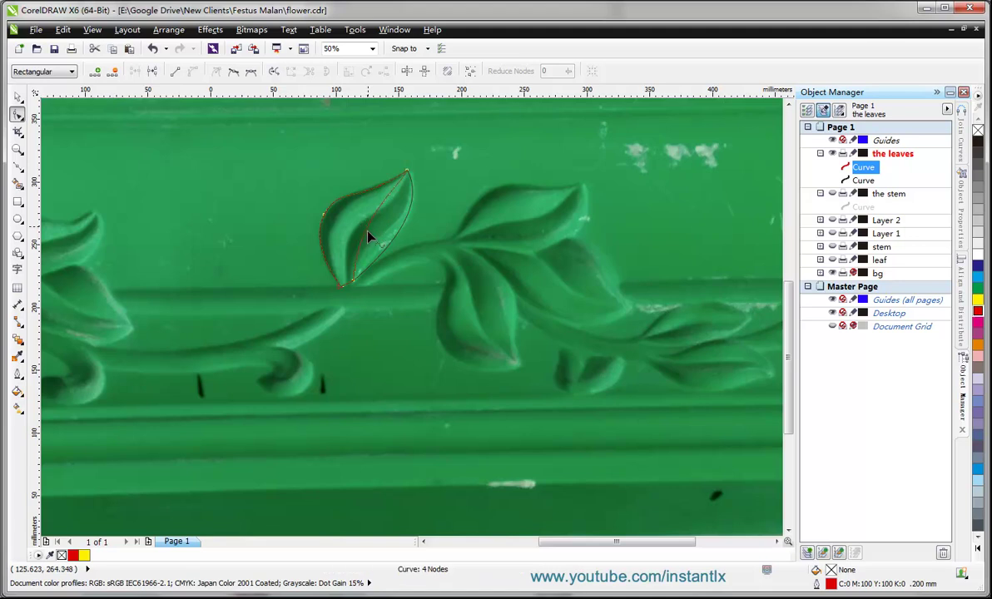
left_click_drag(354, 282, 347, 285)
scroll(350, 288, "up", 1)
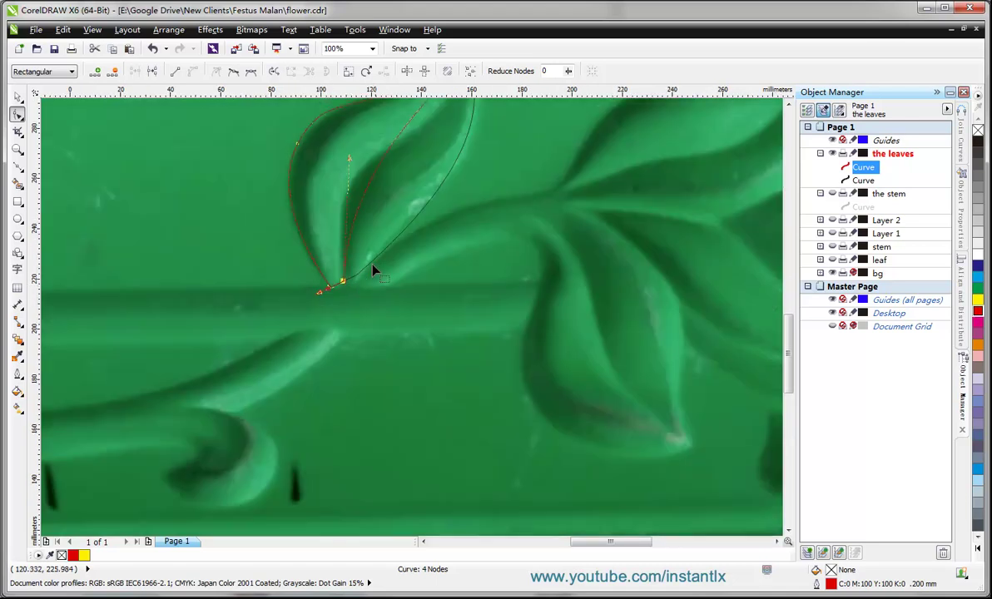
Add a node halfway along the red outline's inner edge and shape that edge into an S-curve following the leaf's central vein
scroll(386, 218, "down", 1)
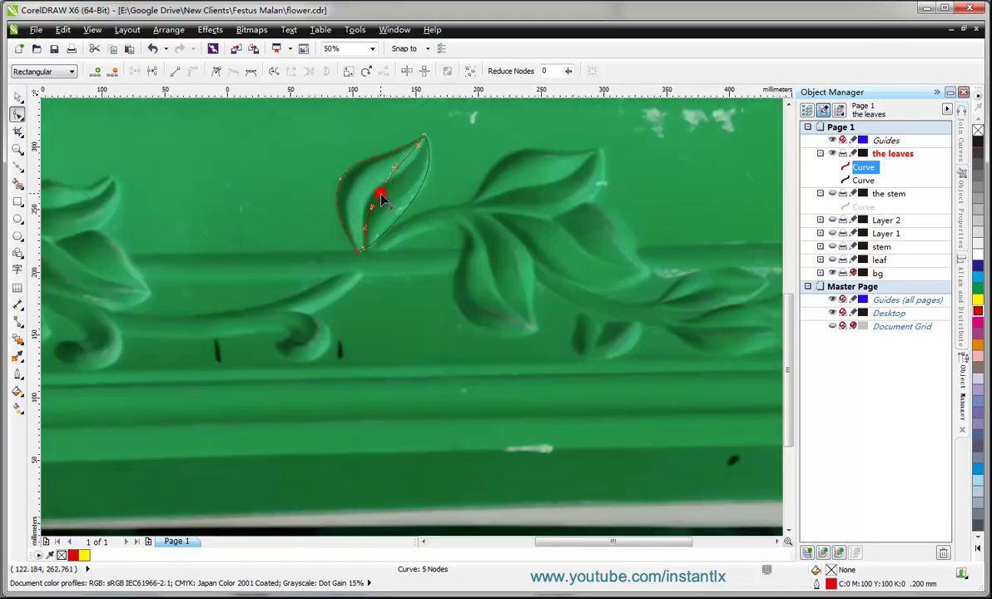
double_click(379, 194)
left_click_drag(378, 190, 404, 180)
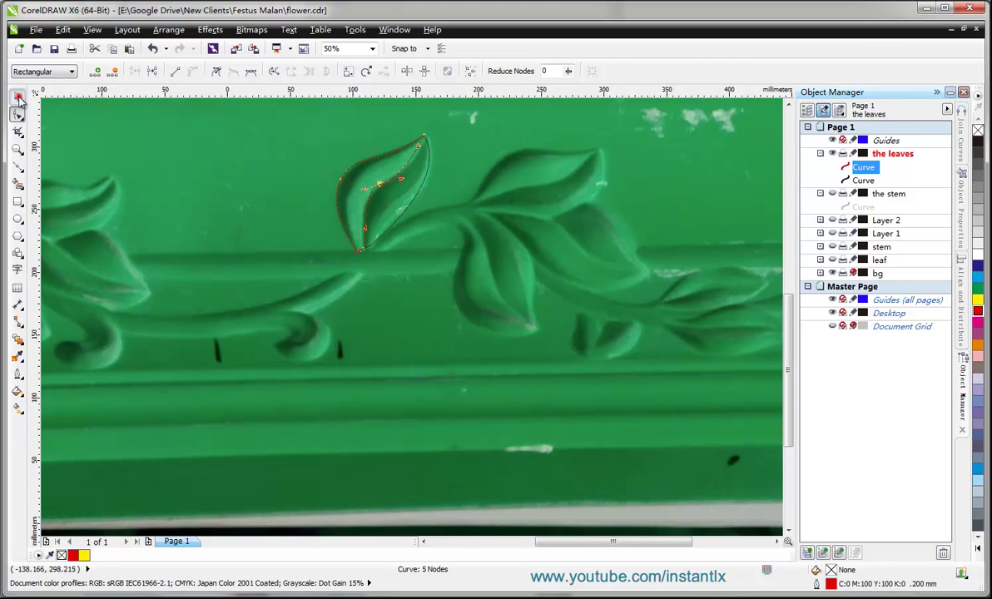
left_click(17, 96)
Move the red half-leaf outline away from the leaf and undo the move
left_click(465, 134)
left_click(408, 162)
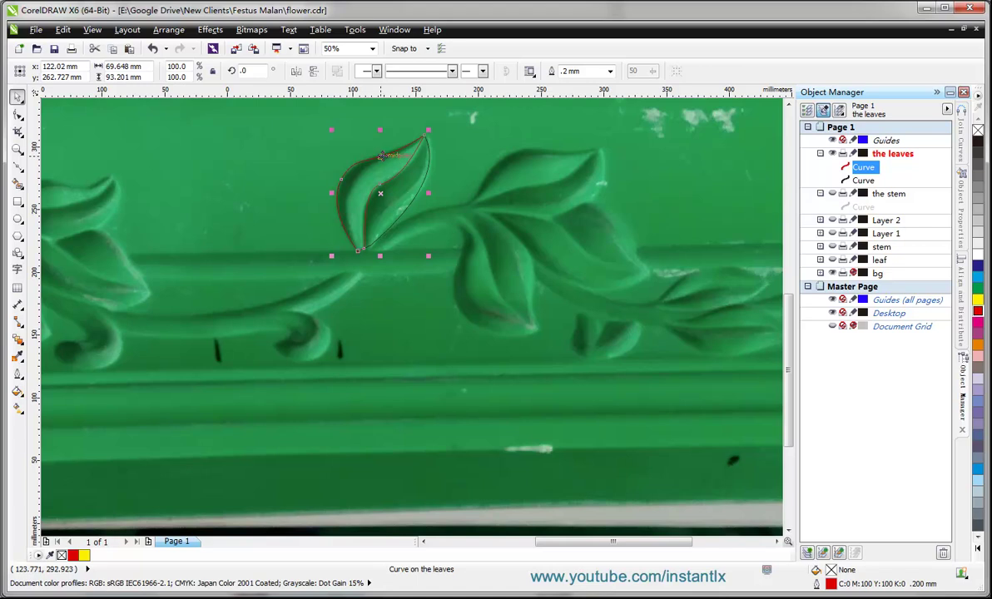
left_click_drag(381, 154, 307, 151)
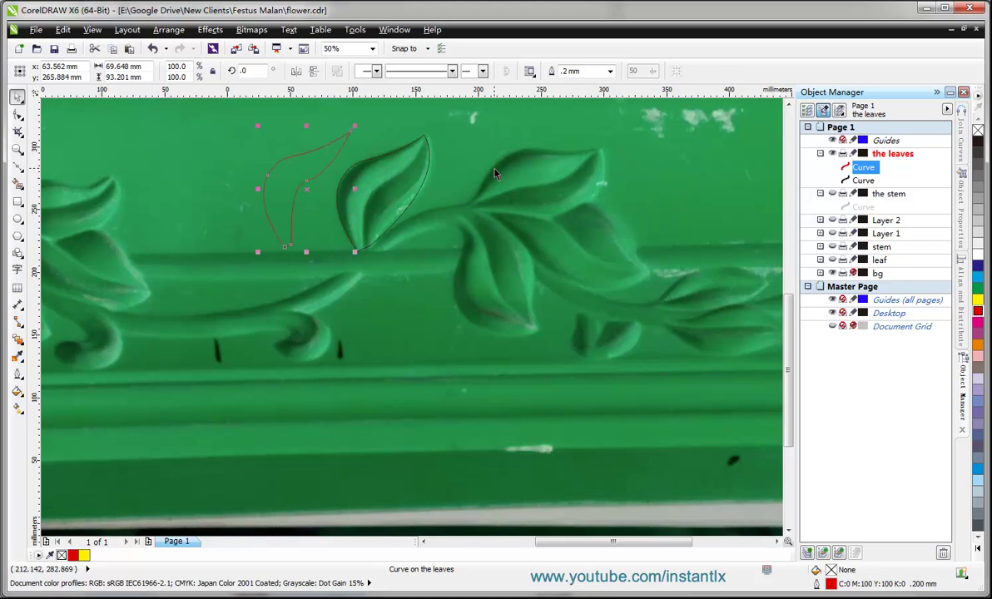
key("ctrl+z")
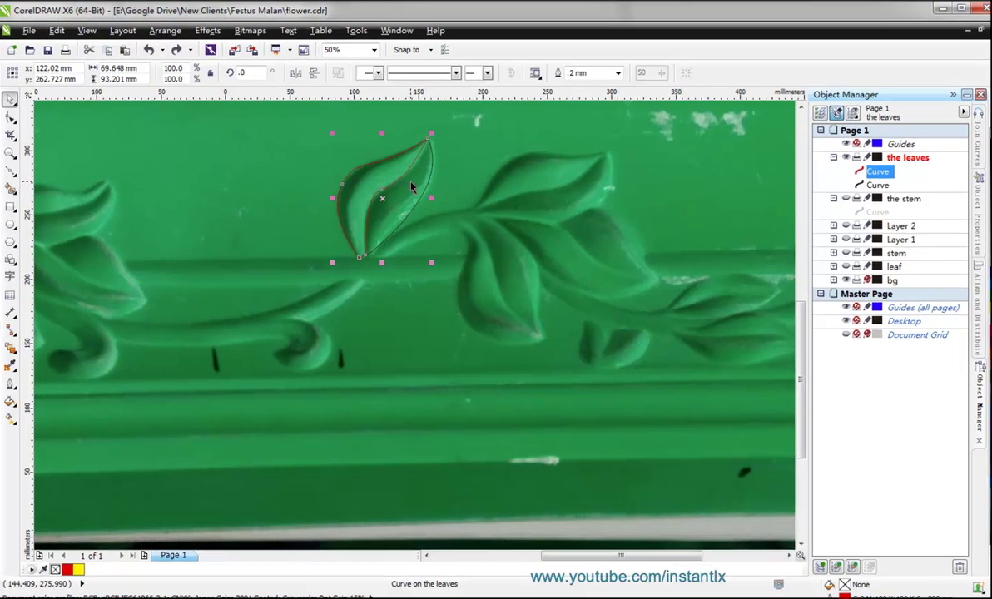
Duplicate the red half-leaf outline in place and cut one copy out of the full black leaf outline with Back Minus Front
left_click(478, 146)
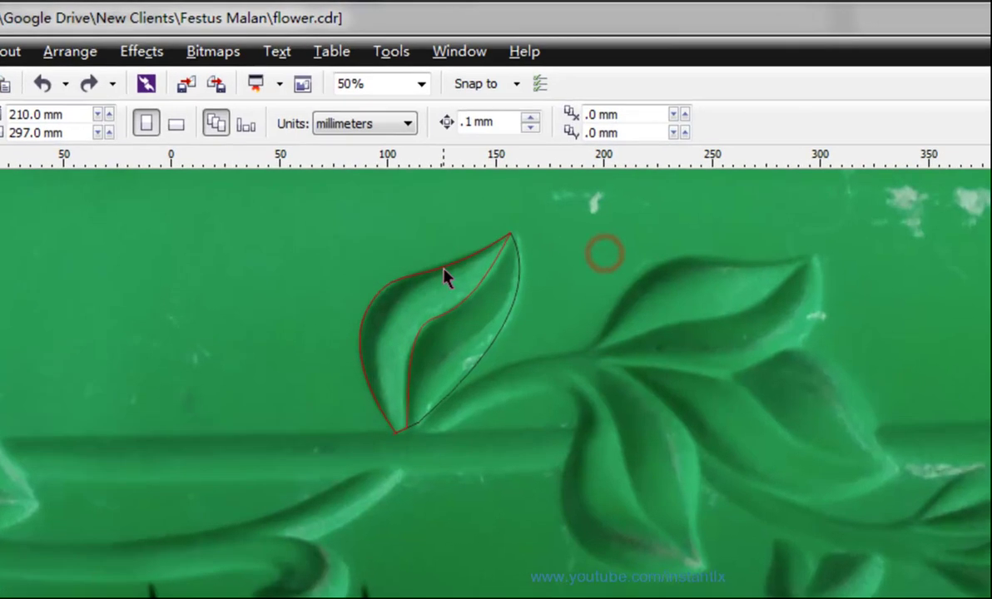
left_click(386, 155)
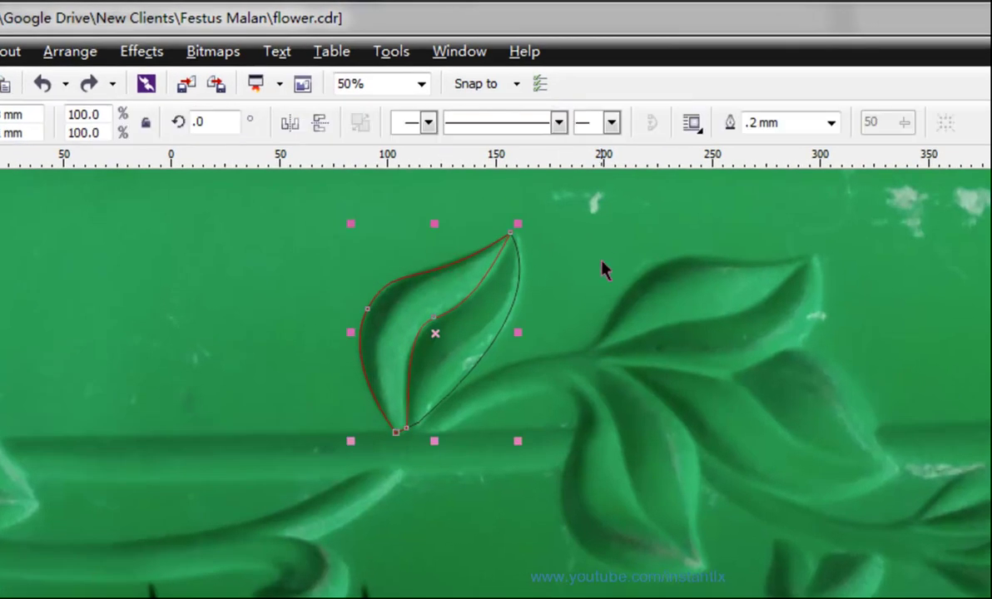
left_click(574, 265)
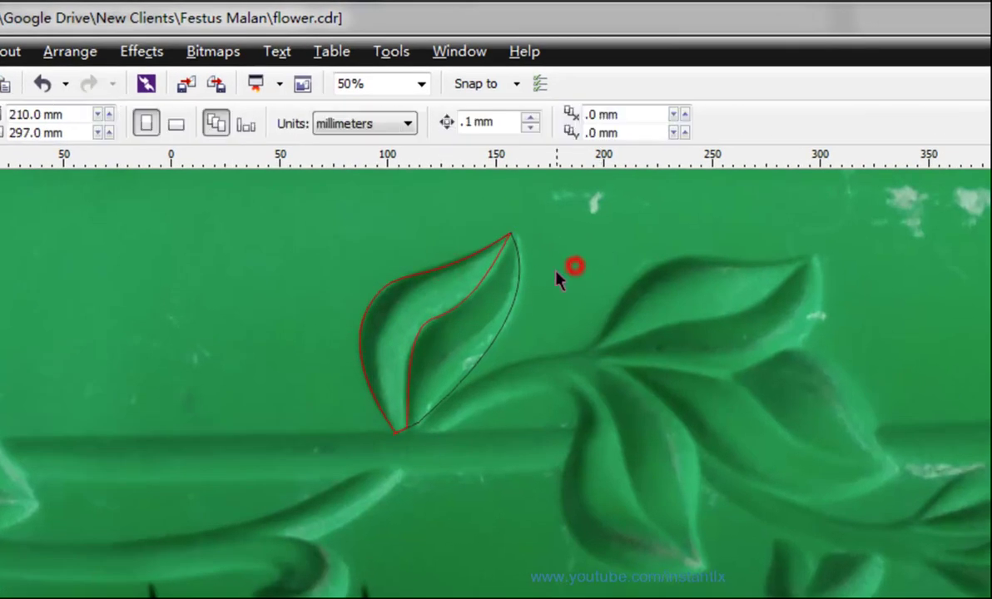
left_click(516, 291)
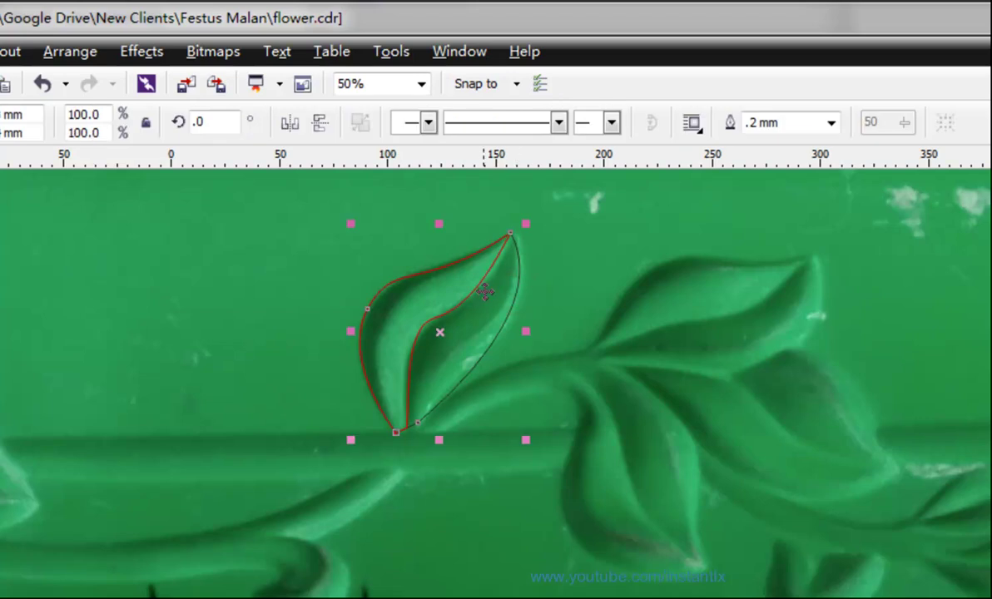
left_click(479, 298, "shift")
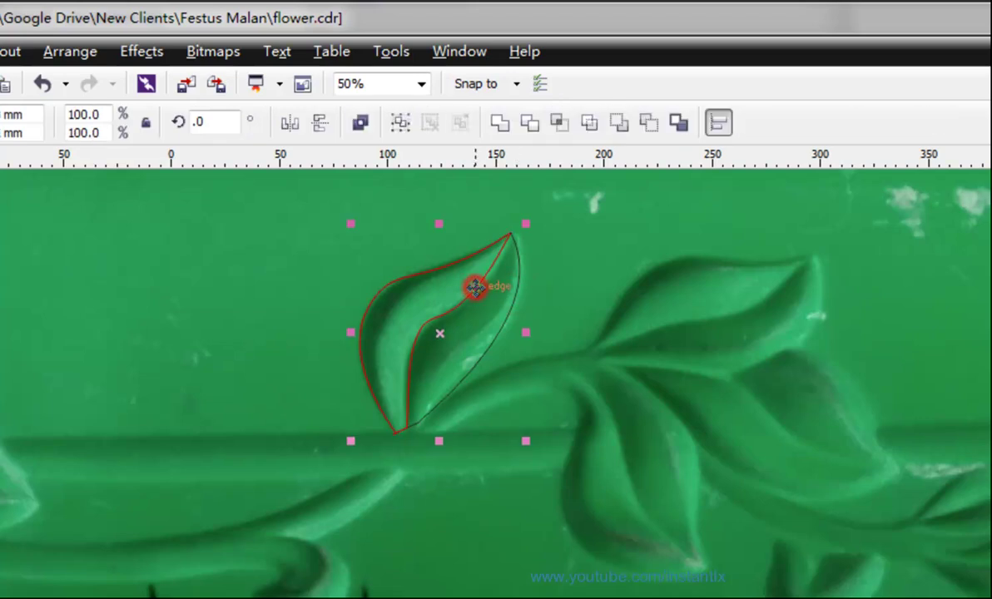
left_click(649, 125)
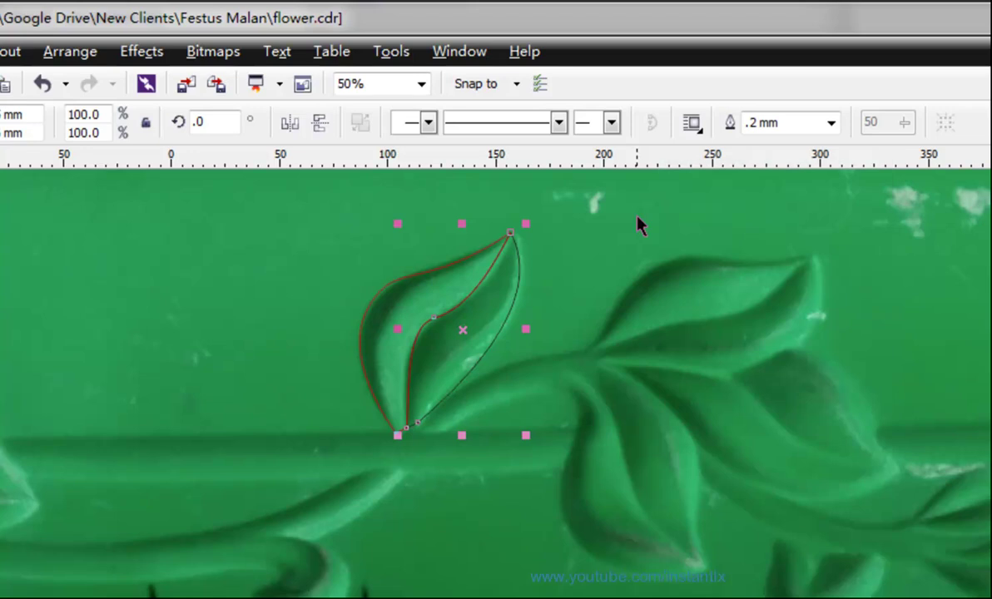
left_click(545, 295)
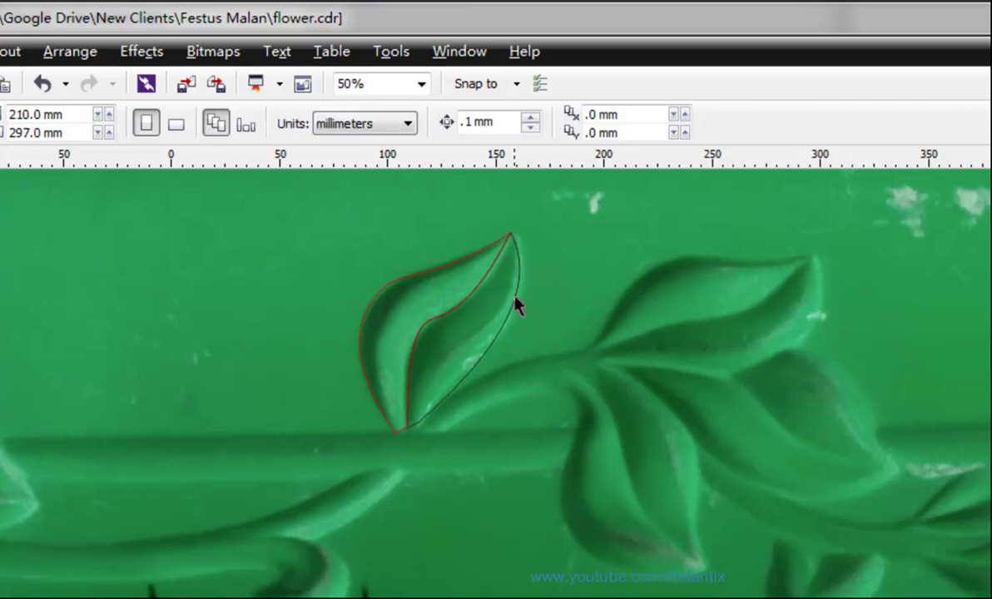
Move the black half-leaf outline away from the red half, undo the move and clear the selection
left_click(515, 294)
left_click_drag(515, 292, 589, 312)
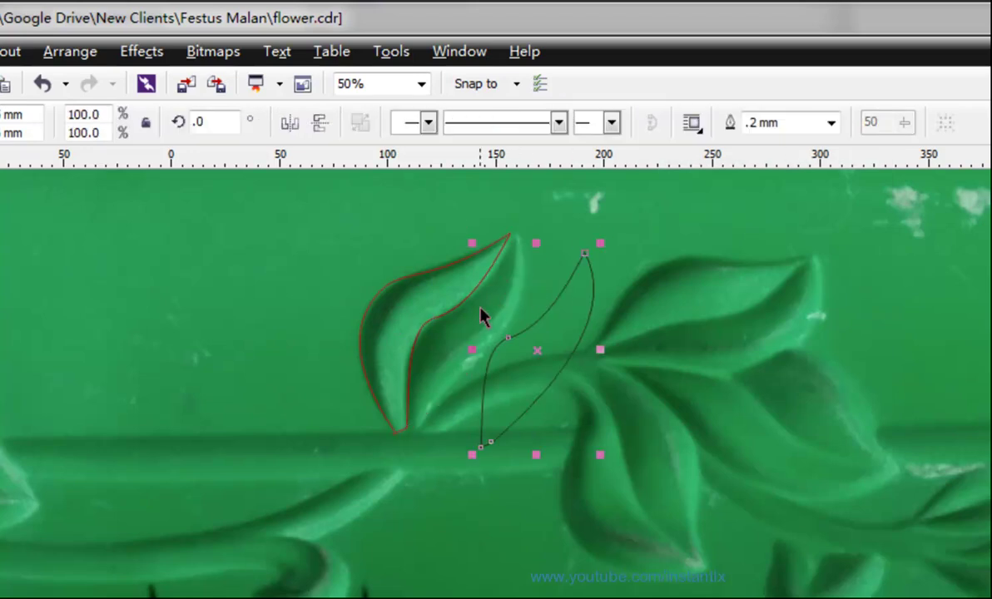
key("ctrl+z")
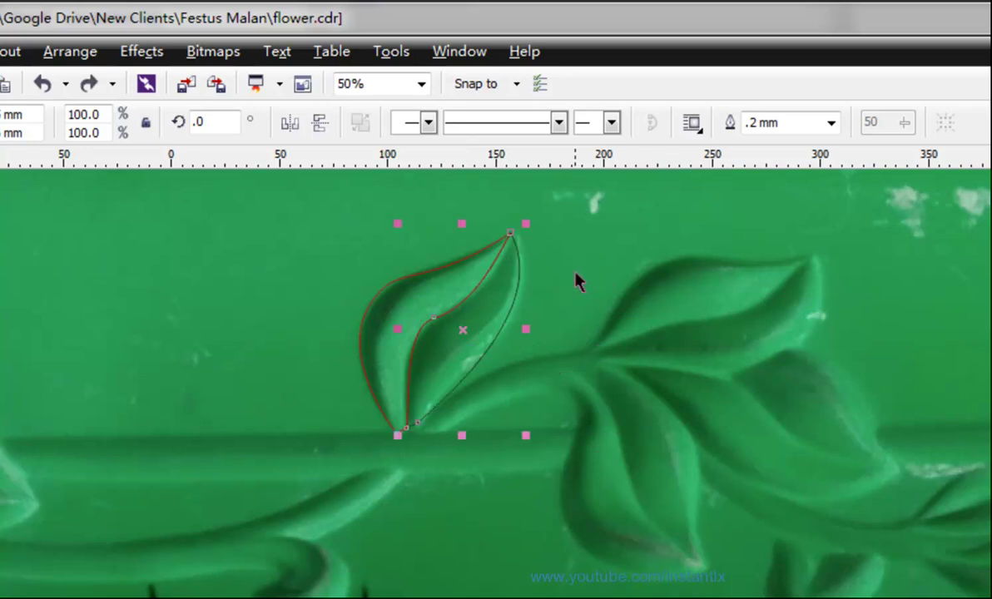
left_click(577, 278)
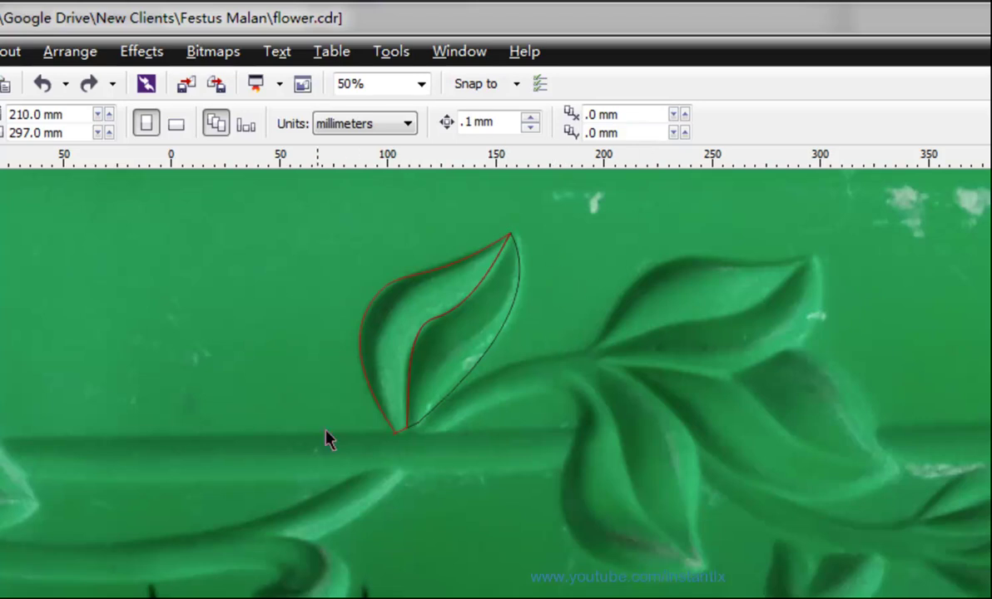
Examine the complete set of stem and leaf outlines laid over the moulding photo
scroll(785, 404, "down", 1)
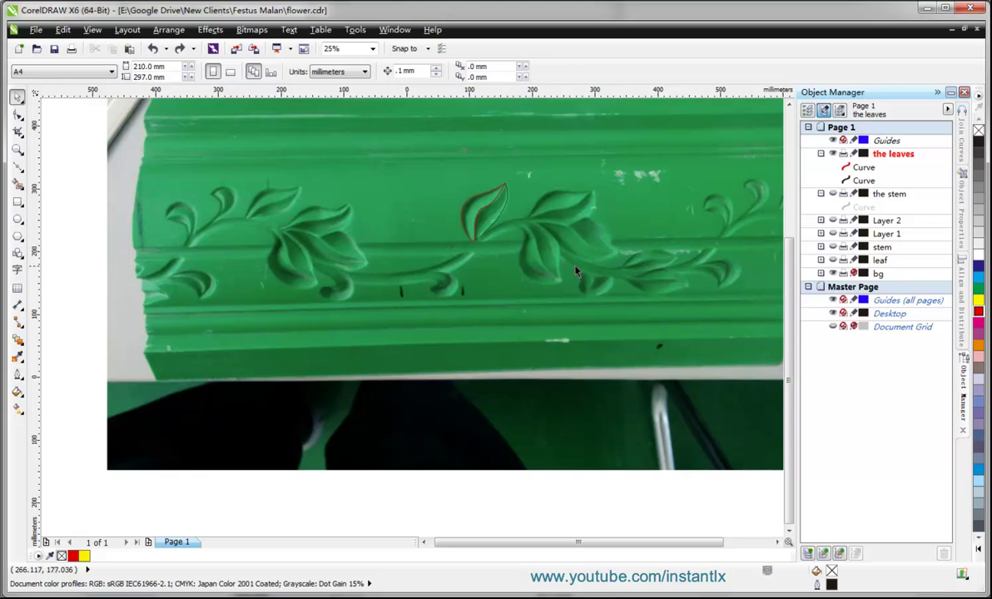
scroll(551, 277, "up", 1)
scroll(551, 277, "down", 1)
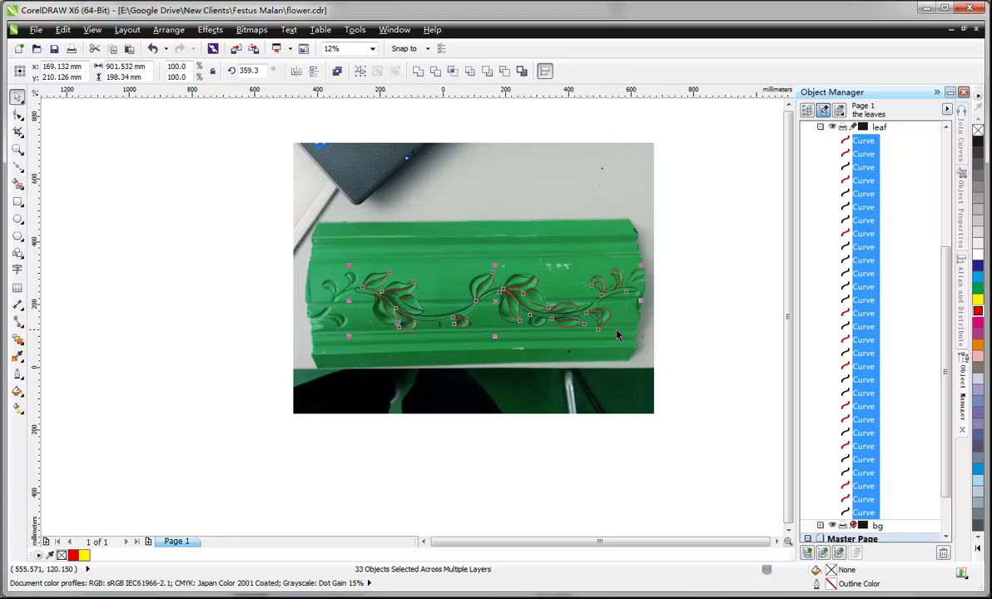
scroll(563, 357, "up", 2)
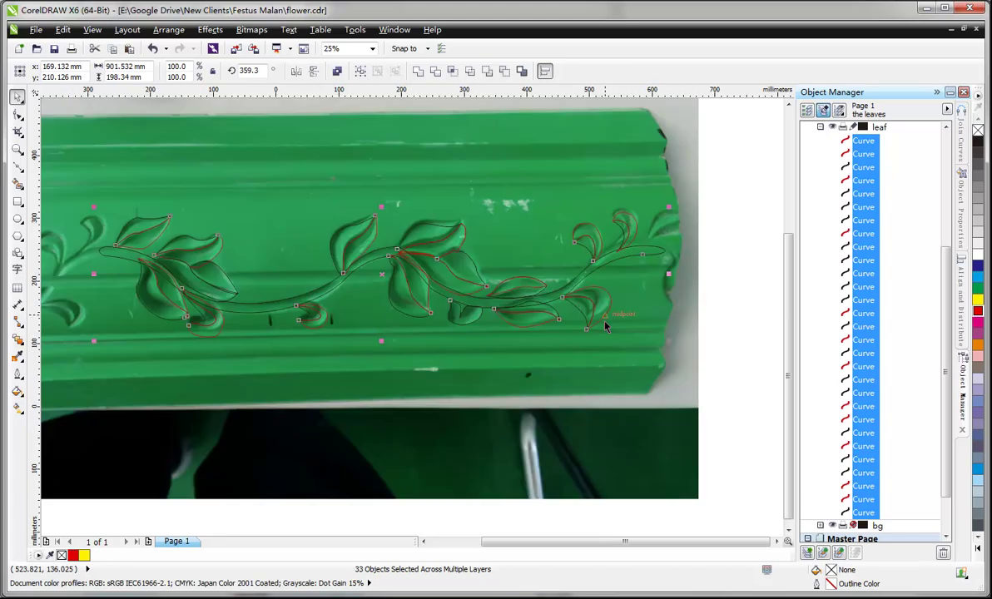
scroll(563, 356, "down", 2)
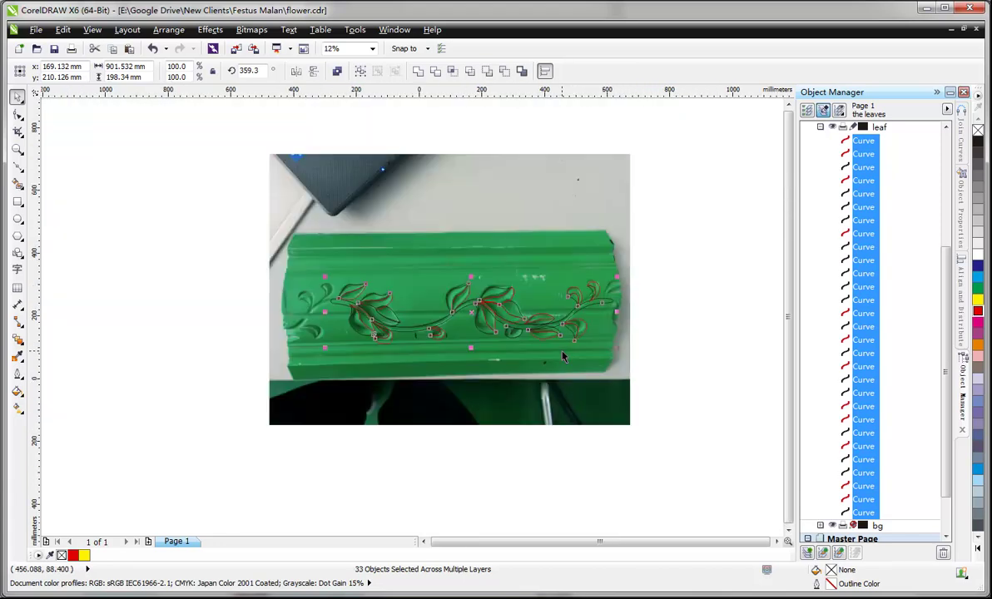
scroll(625, 304, "up", 2)
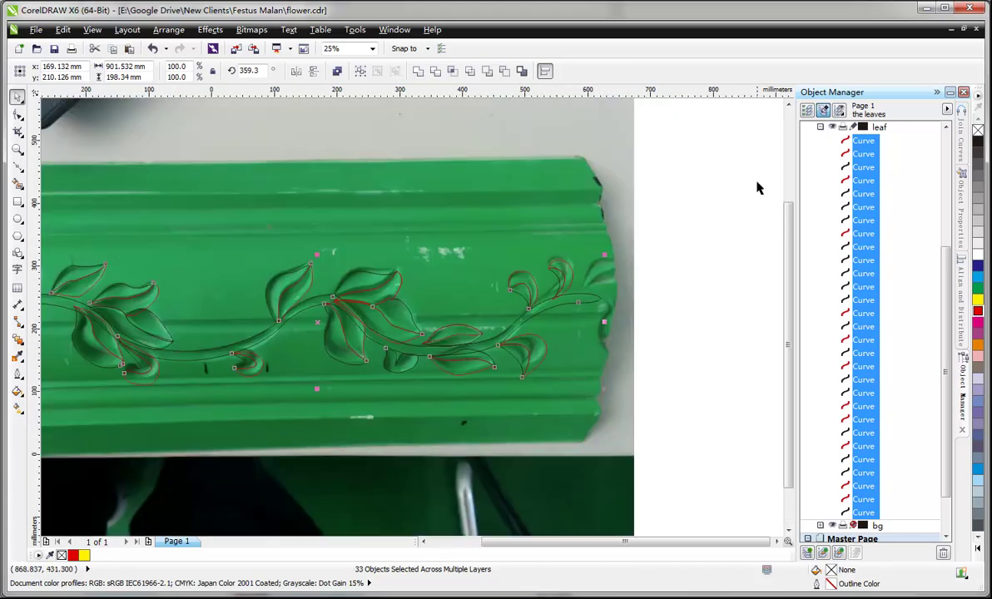
Collapse the layers "leaf" and "stem" in the object list and clear the curve selection
left_click(821, 127)
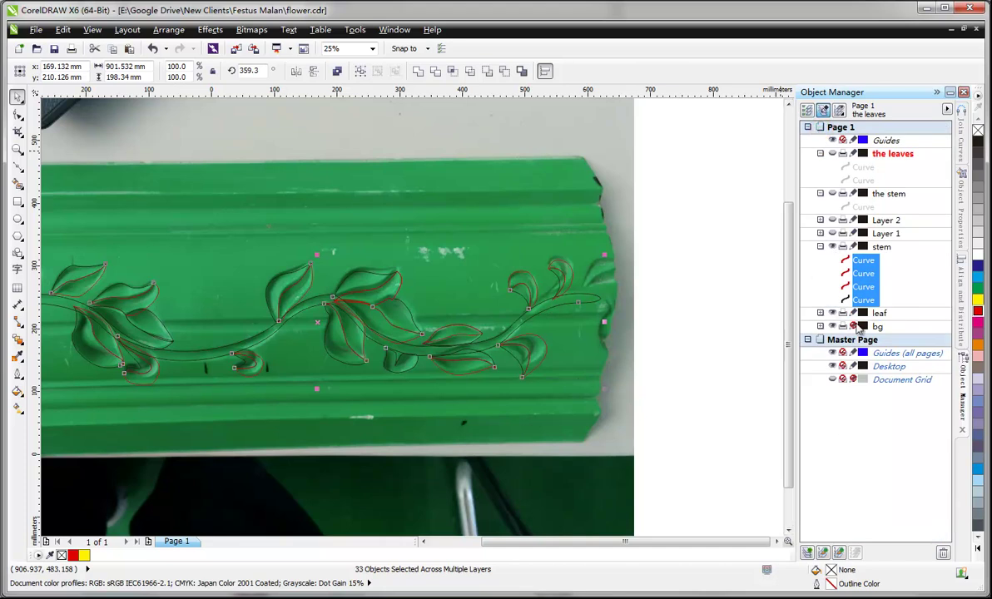
left_click(878, 314)
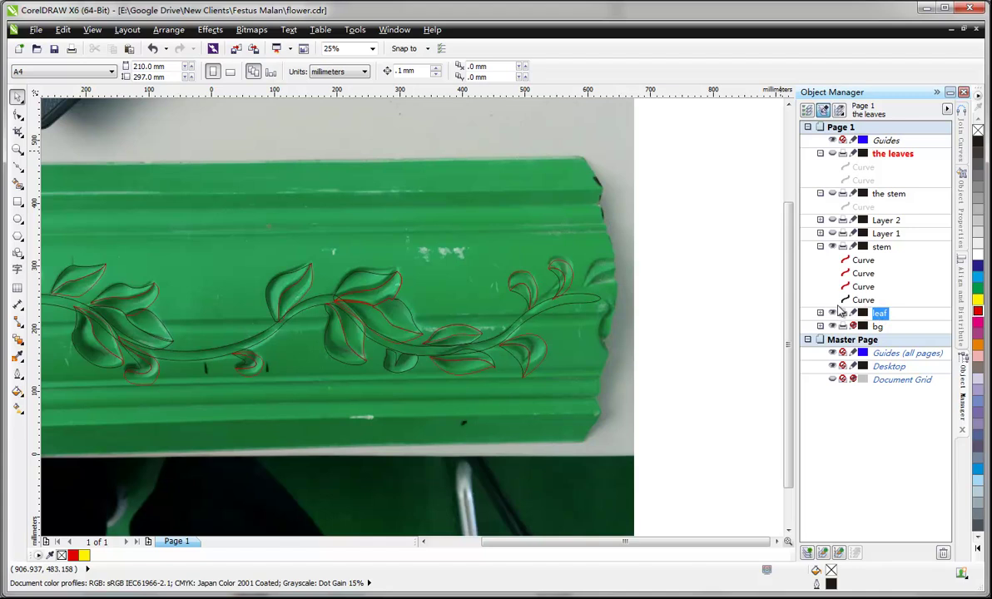
left_click(820, 246)
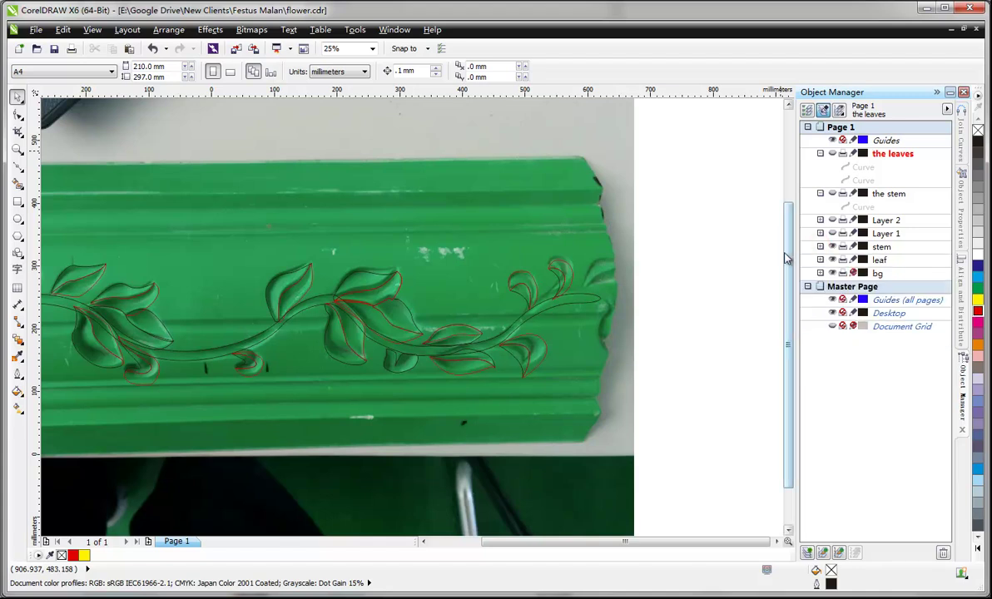
Select all the traced stem and leaf curves and export only the selection in Adobe Illustrator 8.0 format, overwriting f.ai
scroll(531, 306, "down", 1)
left_click_drag(192, 251, 642, 372)
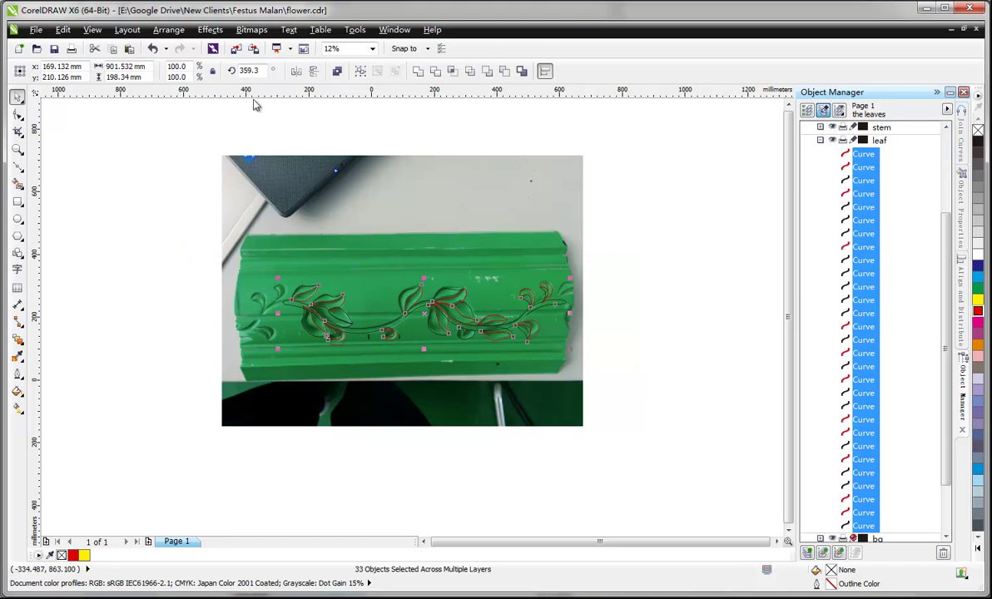
left_click(254, 50)
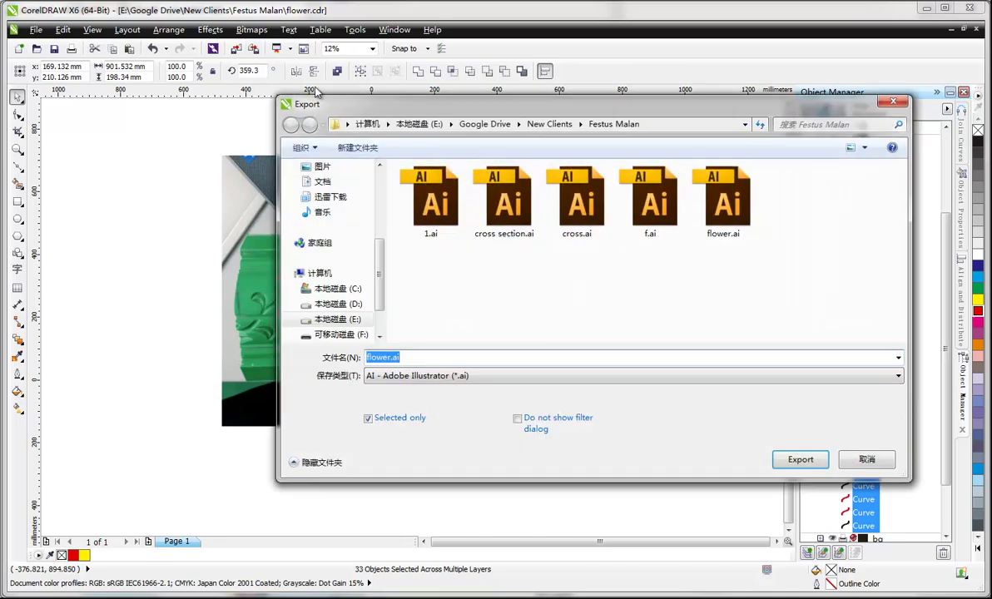
left_click(472, 314)
double_click(435, 200)
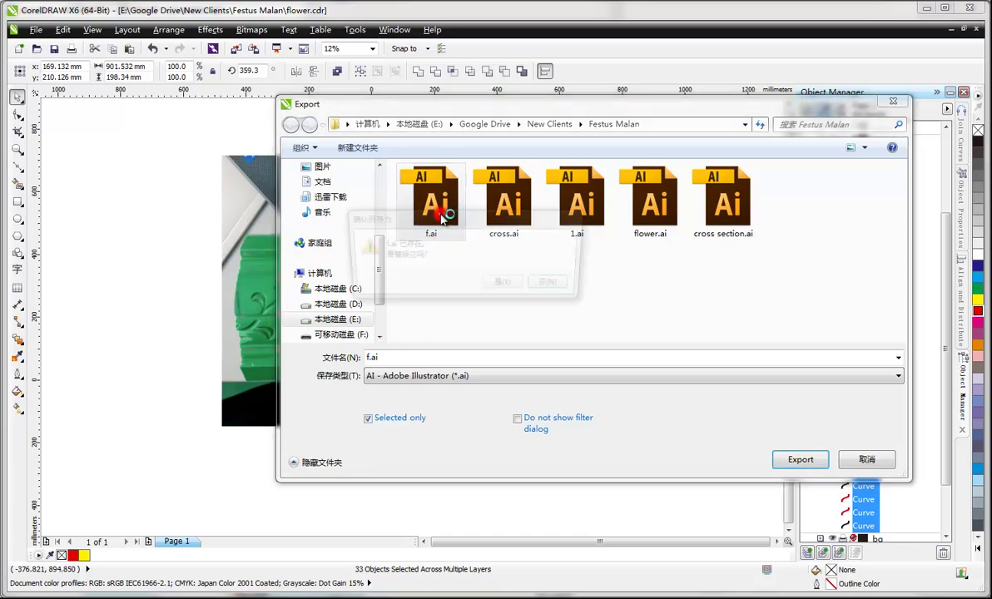
left_click(505, 287)
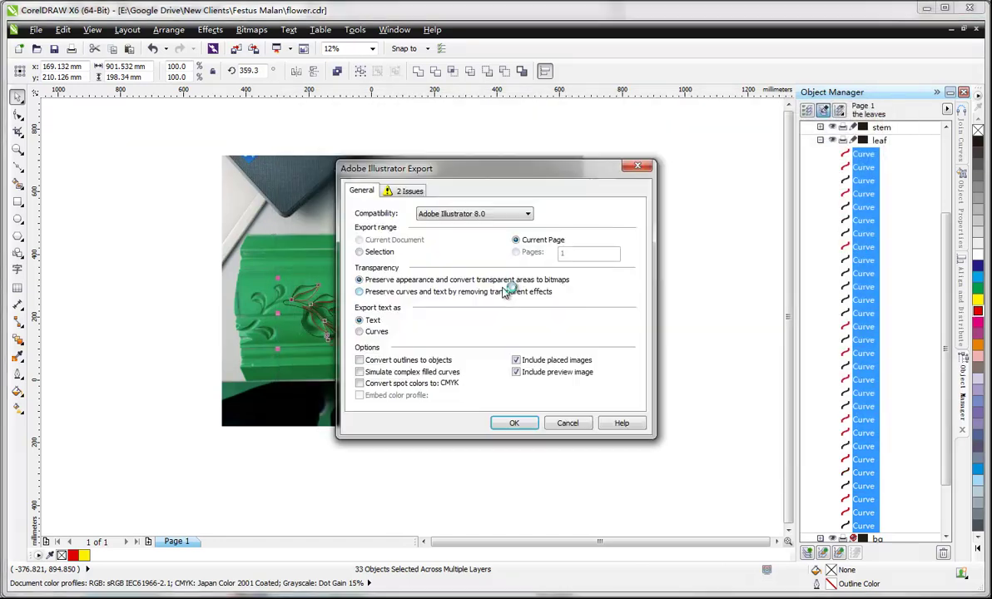
left_click(521, 421)
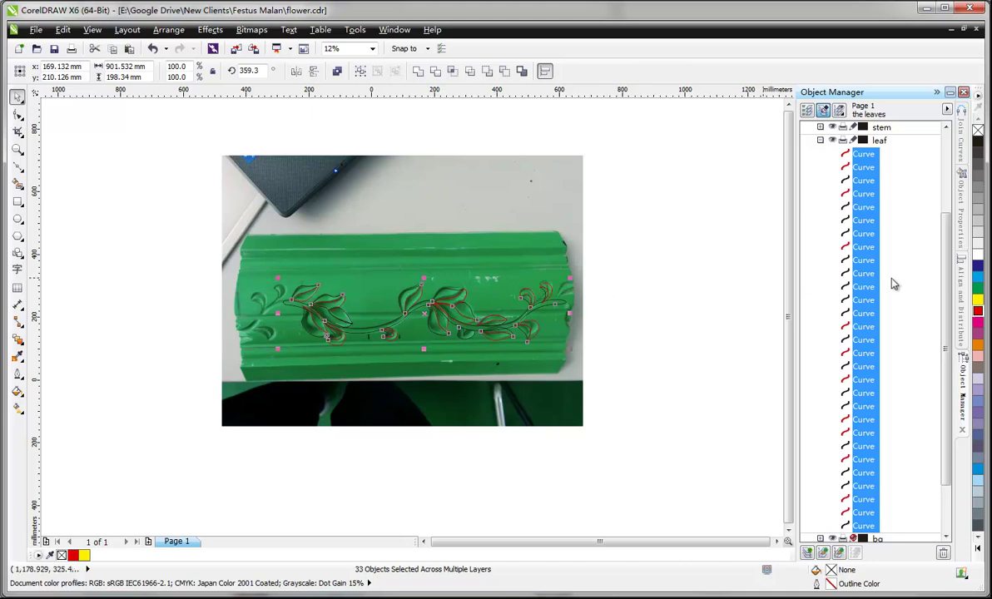
Hide the photo layer "bg" and deselect the curves to inspect the stem and leaf outlines on their own
left_click(821, 140)
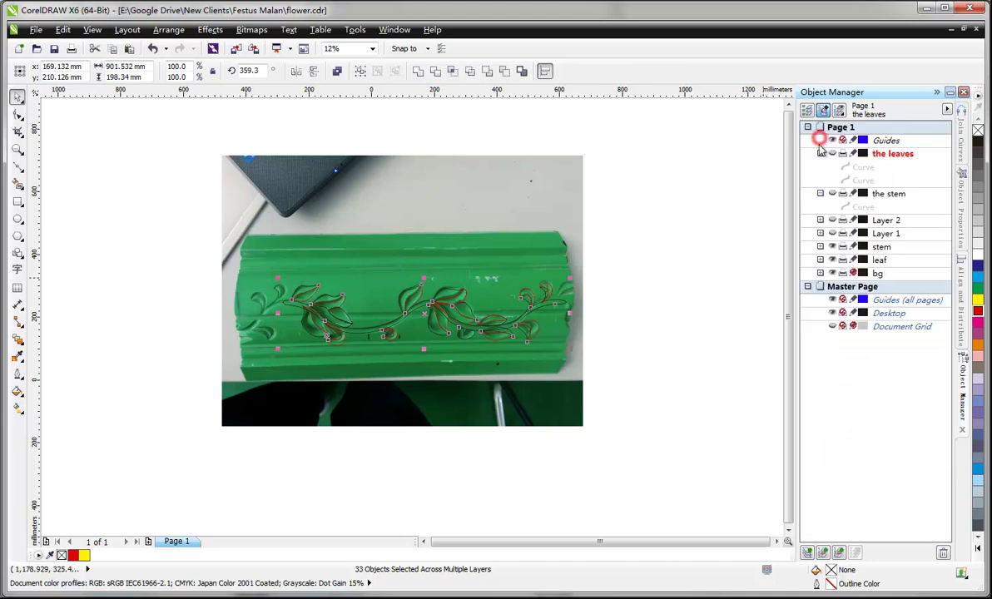
left_click(832, 273)
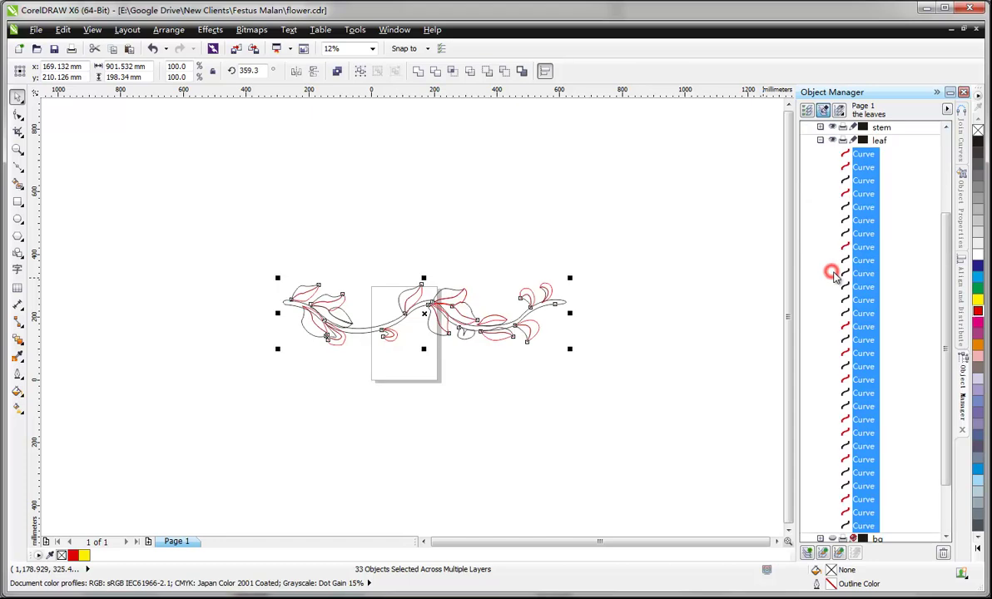
left_click(654, 294)
scroll(599, 315, "up", 1)
scroll(558, 316, "down", 1)
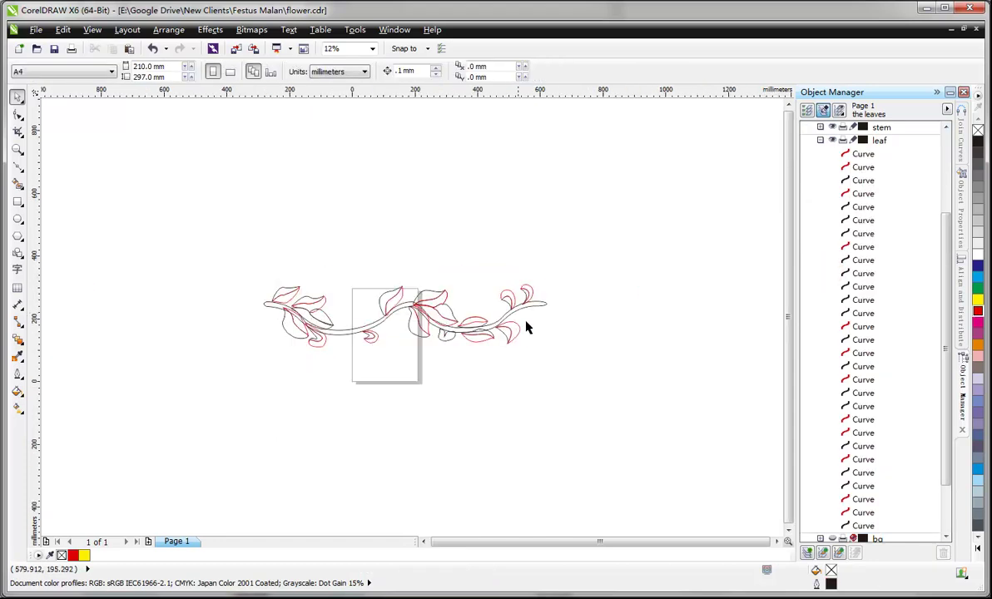
scroll(327, 331, "up", 1)
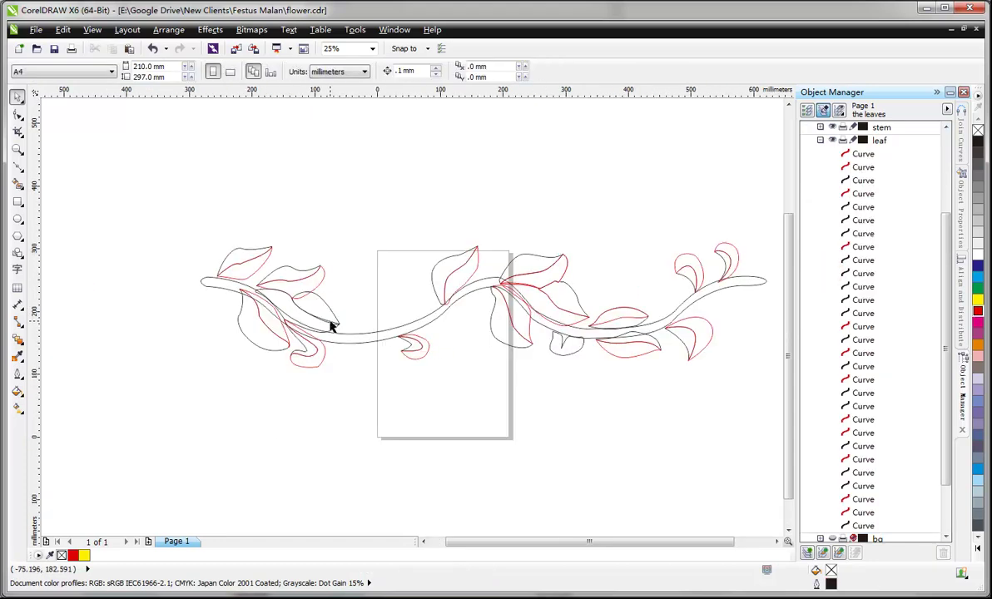